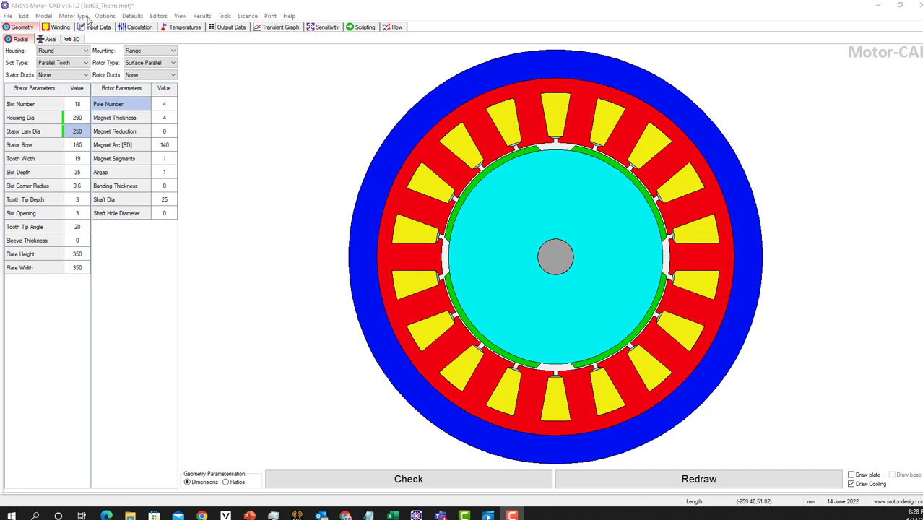
Confirm BPM is ticked under Motor Type and switch the project to the Thermal model
{"action": "left_click", "coordinate": [73, 16]}
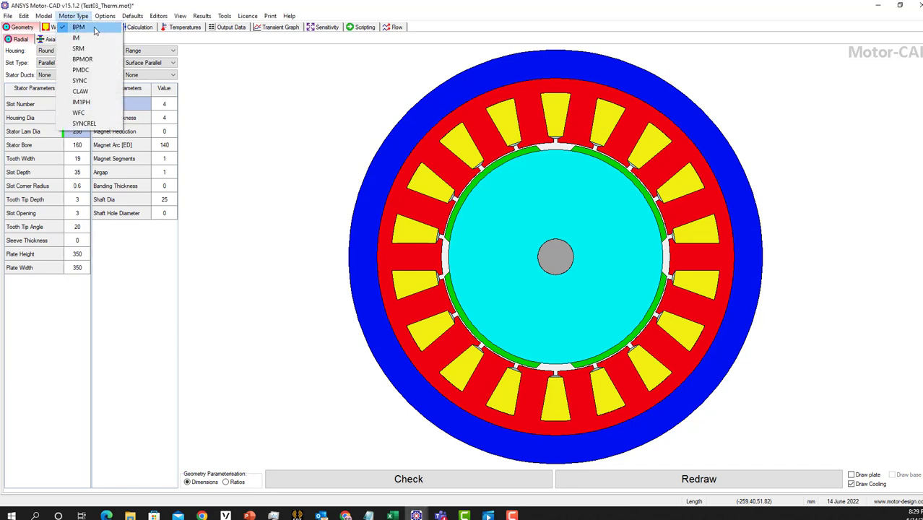
{"action": "mouse_move", "coordinate": [44, 16]}
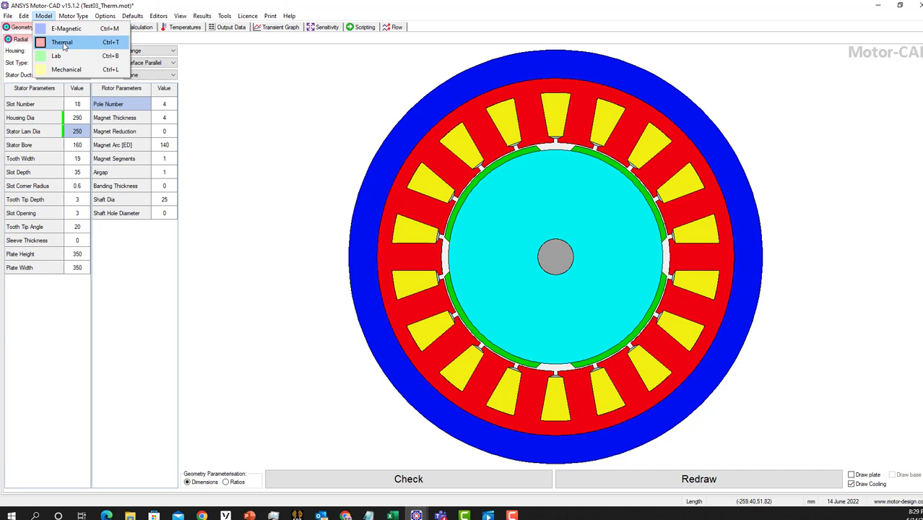
{"action": "left_click", "coordinate": [63, 42]}
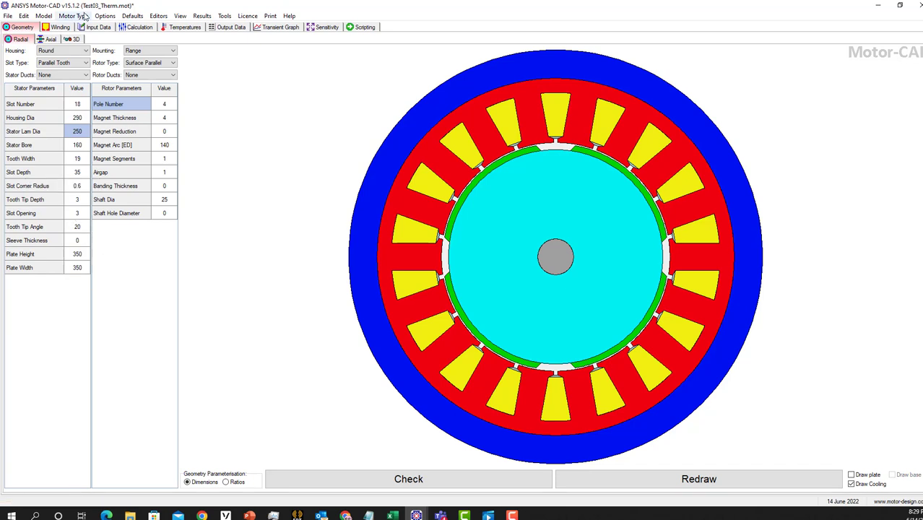
Try Custom conductor positions in the Winding tab, revert to Automatic, and return to Definition
{"action": "left_click", "coordinate": [64, 30]}
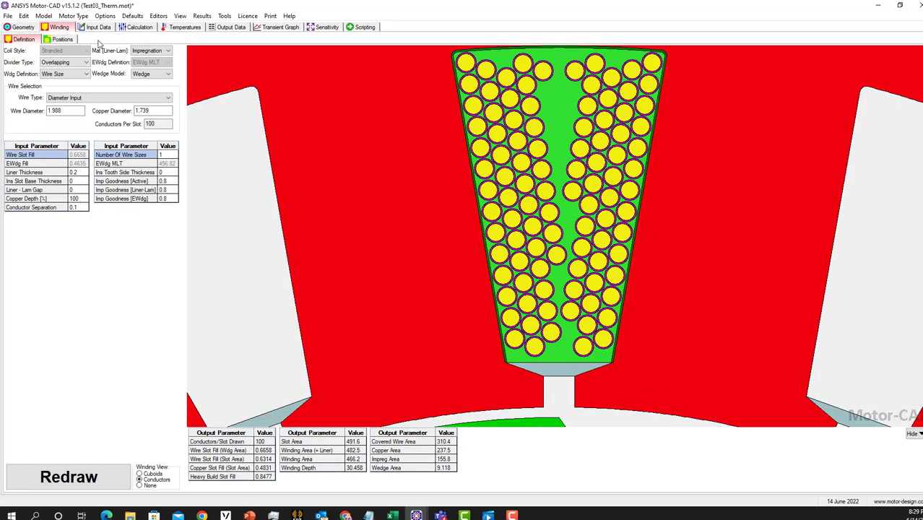
{"action": "left_click", "coordinate": [60, 44]}
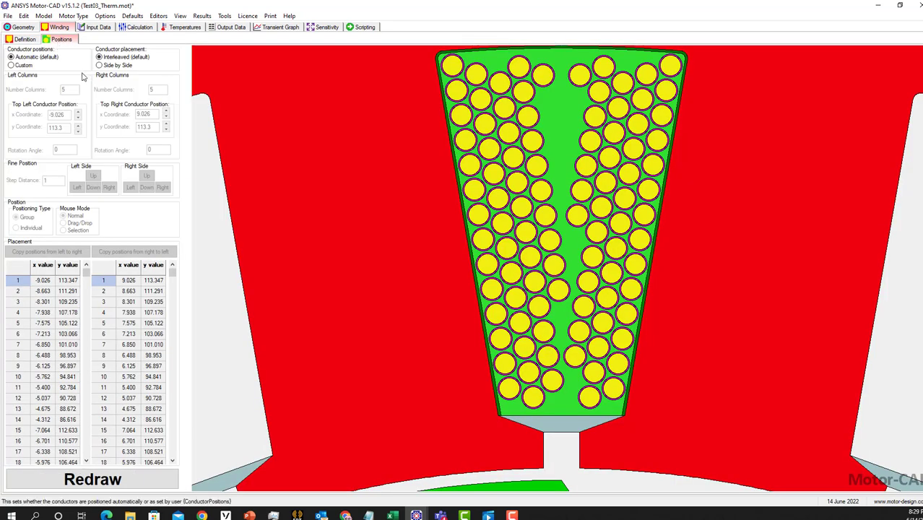
{"action": "left_click", "coordinate": [25, 65]}
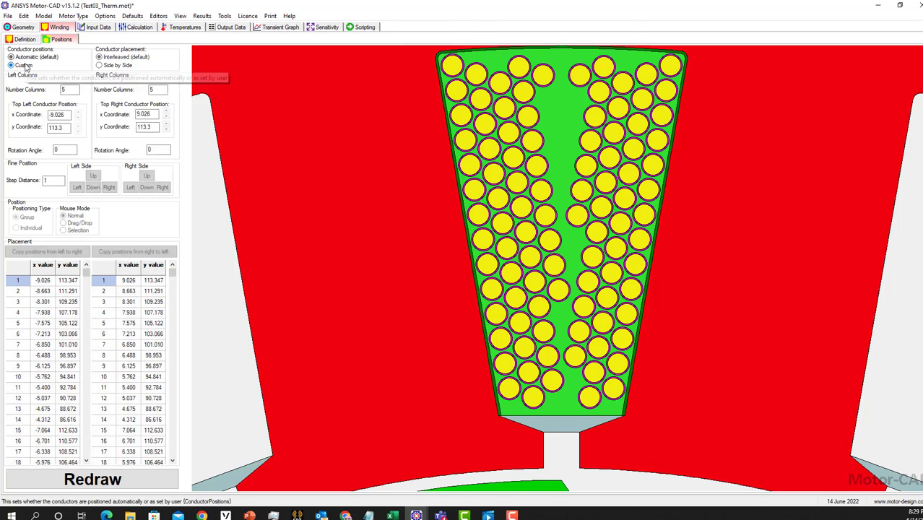
{"action": "left_click", "coordinate": [74, 91]}
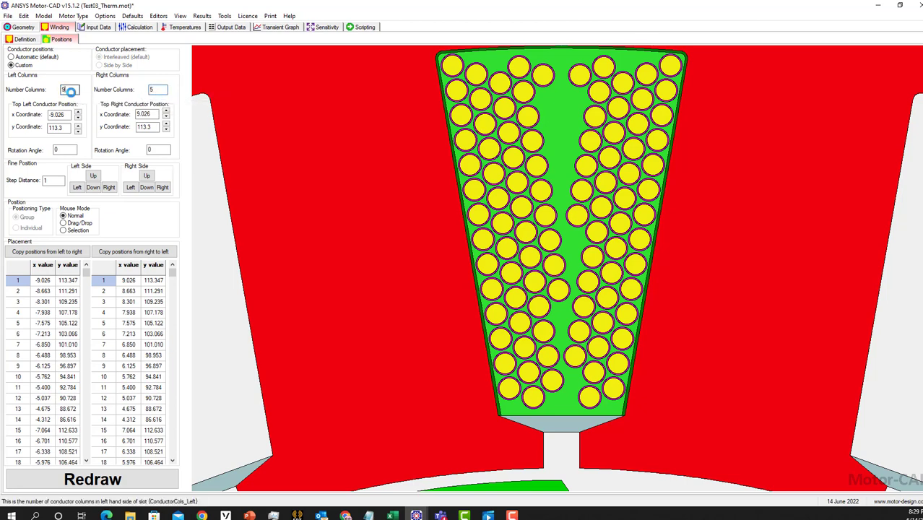
{"action": "key", "text": "BackSpace"}
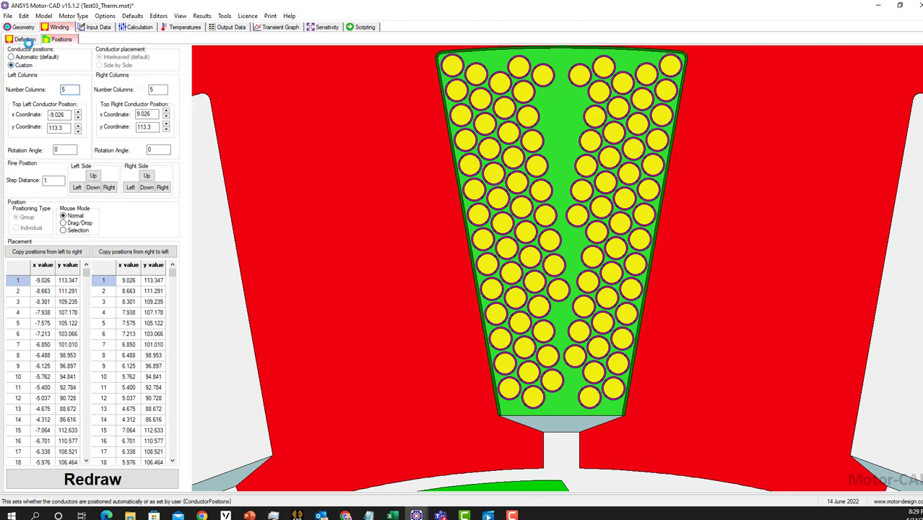
{"action": "left_click", "coordinate": [27, 41]}
{"action": "left_click", "coordinate": [25, 40]}
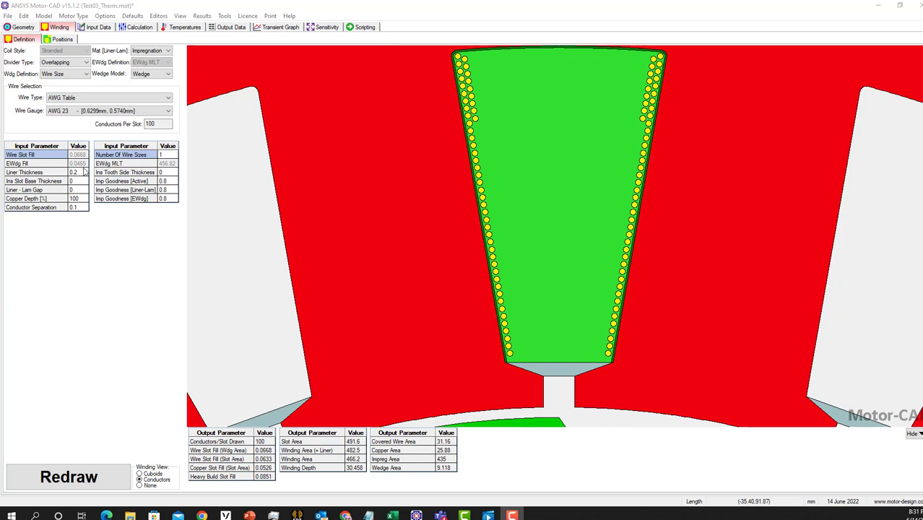
Set the winding Wire Type to Diameter Input after briefly trying rectangular conductors
{"action": "left_click", "coordinate": [80, 97]}
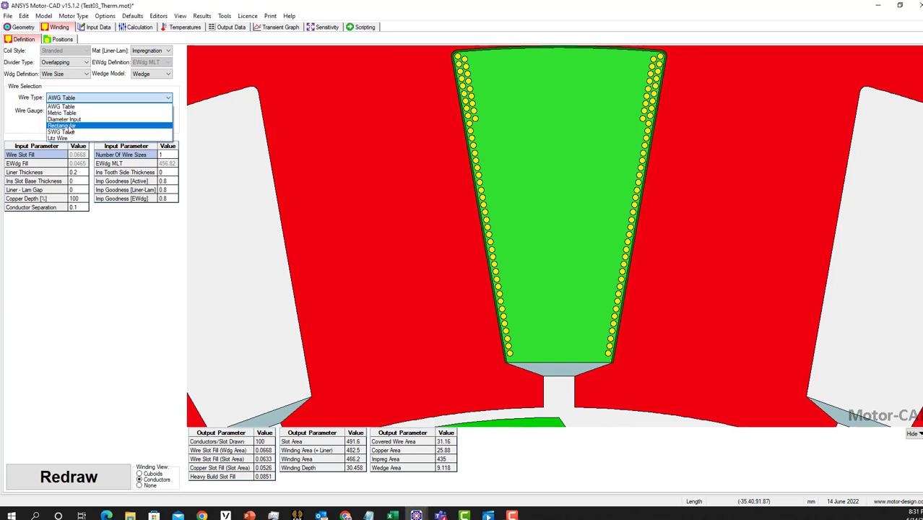
{"action": "left_click", "coordinate": [69, 127]}
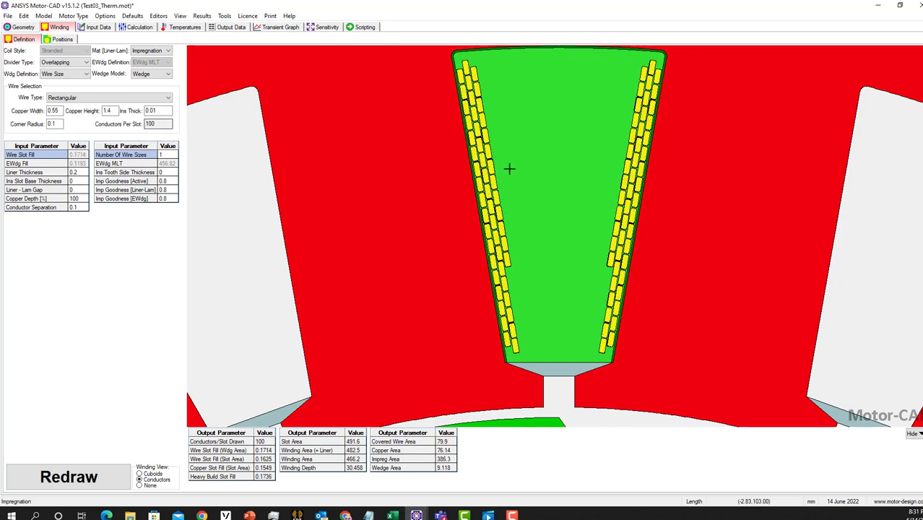
{"action": "left_click", "coordinate": [80, 97]}
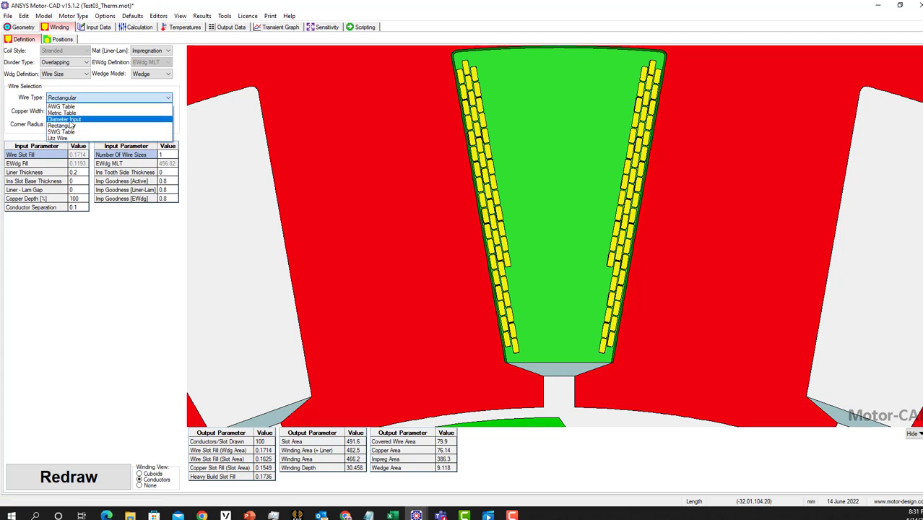
{"action": "left_click", "coordinate": [70, 124]}
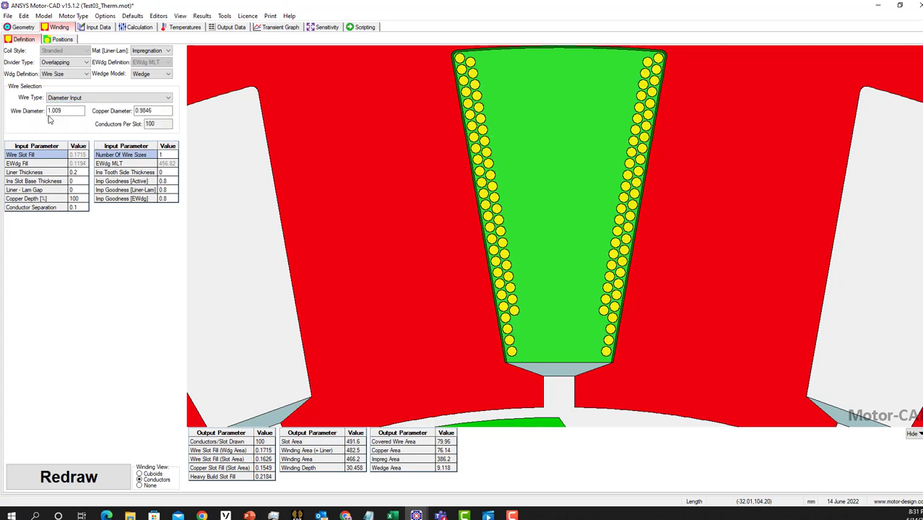
Enter a 1.009 wire diameter, correcting an interim 2.009, and return to Geometry
{"action": "left_click", "coordinate": [51, 113]}
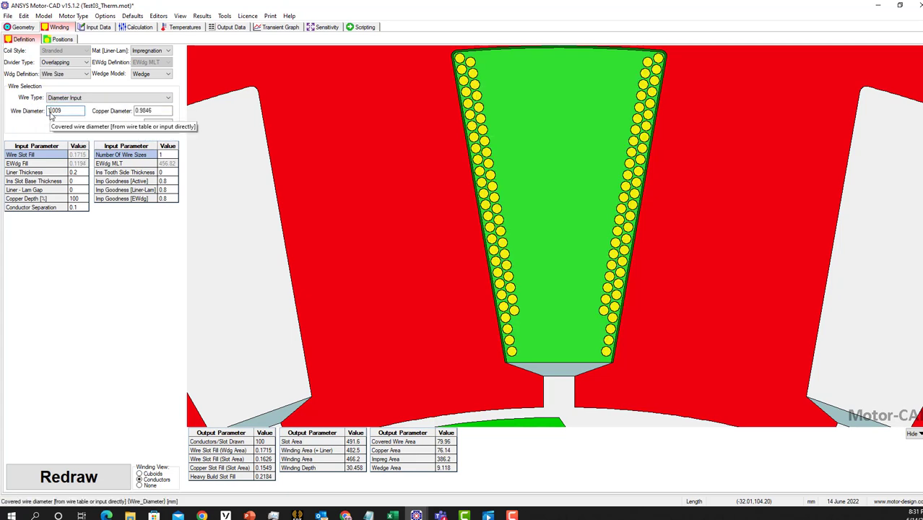
{"action": "key", "text": "BackSpace"}
{"action": "type", "text": "2."}
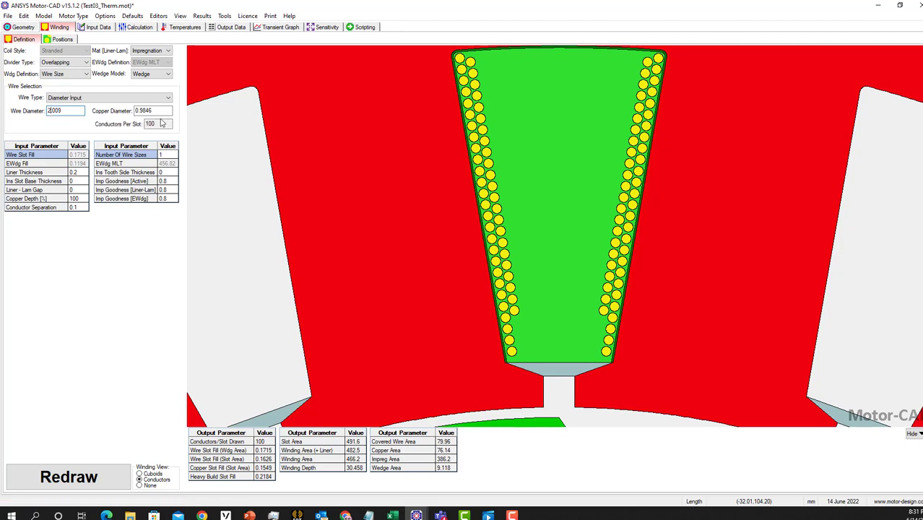
{"action": "left_click", "coordinate": [149, 114]}
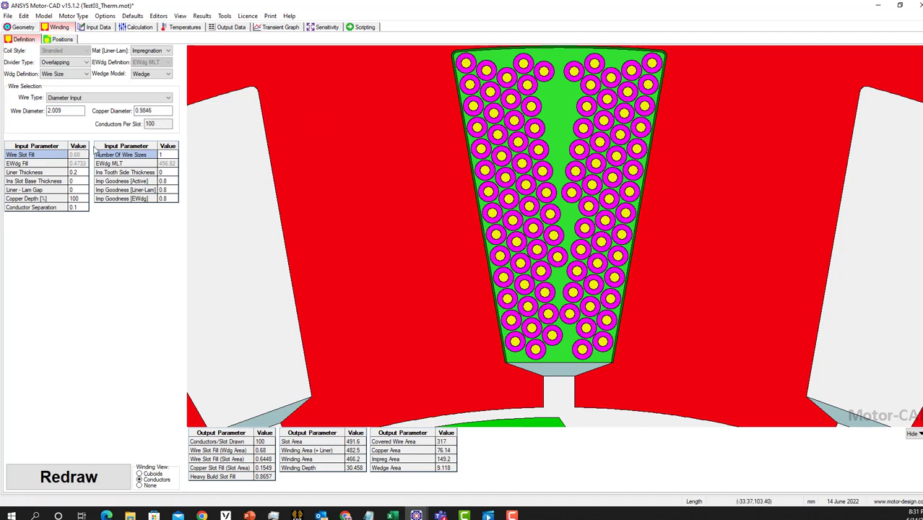
{"action": "left_click", "coordinate": [50, 113]}
{"action": "key", "text": "BackSpace"}
{"action": "key", "text": "BackSpace"}
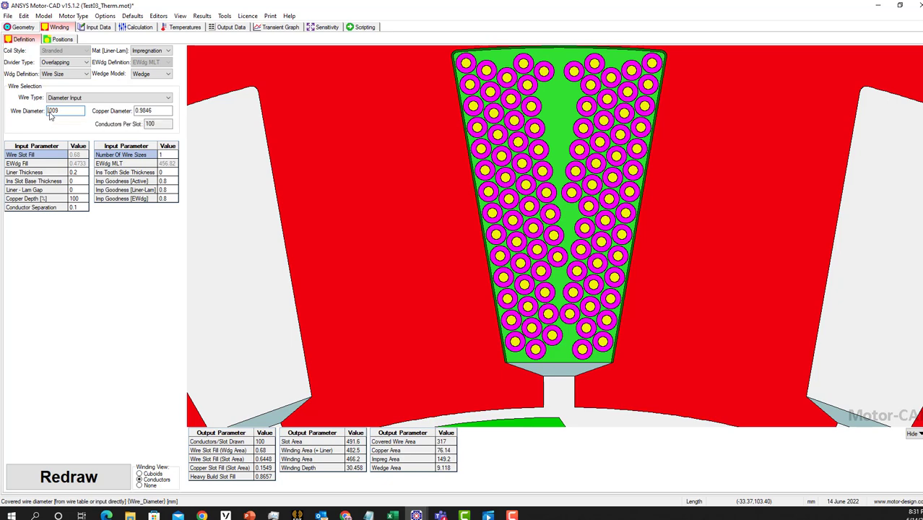
{"action": "type", "text": "1."}
{"action": "left_click", "coordinate": [155, 112]}
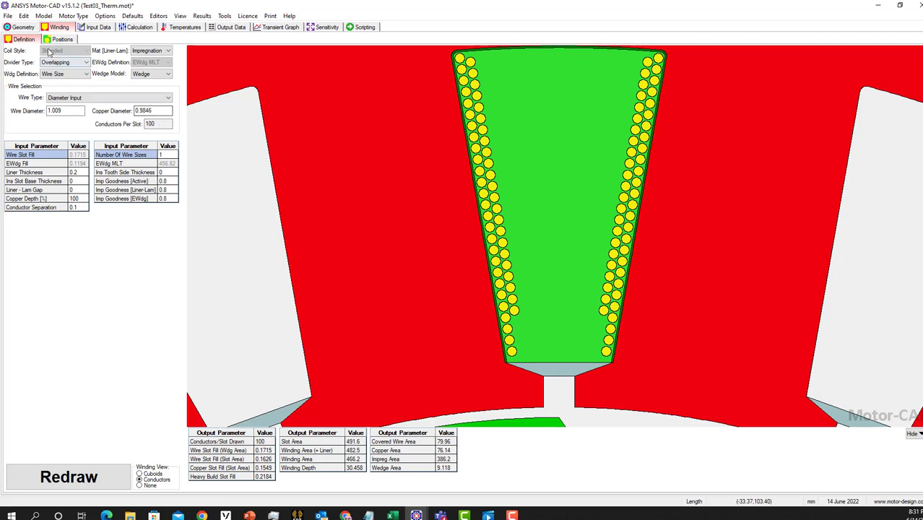
{"action": "left_click", "coordinate": [29, 27]}
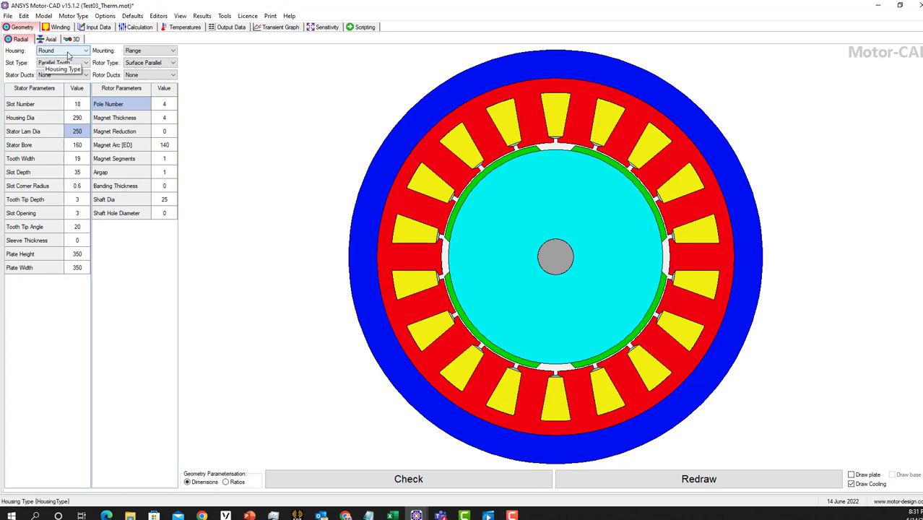
Tick Housing Water Jacket cooling with the Round housing and dismiss the resulting error
{"action": "left_click", "coordinate": [72, 57]}
{"action": "left_click", "coordinate": [58, 67]}
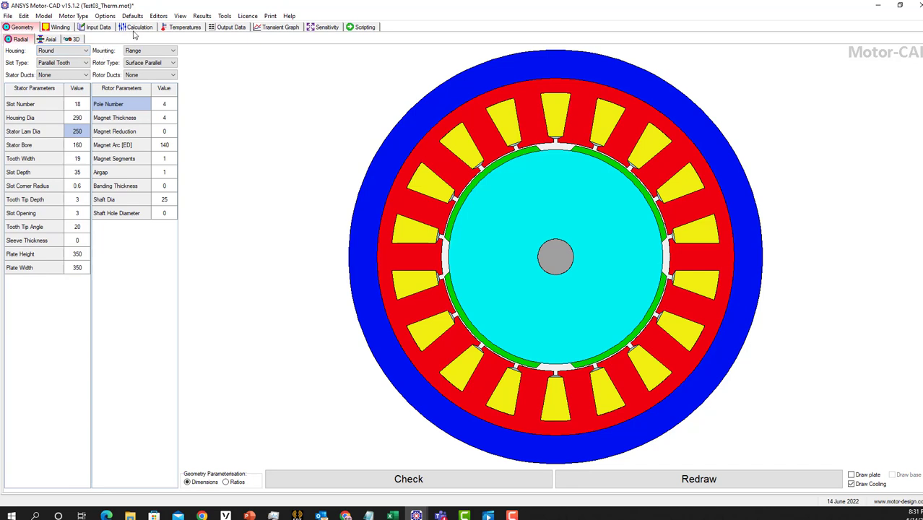
{"action": "left_click", "coordinate": [99, 27]}
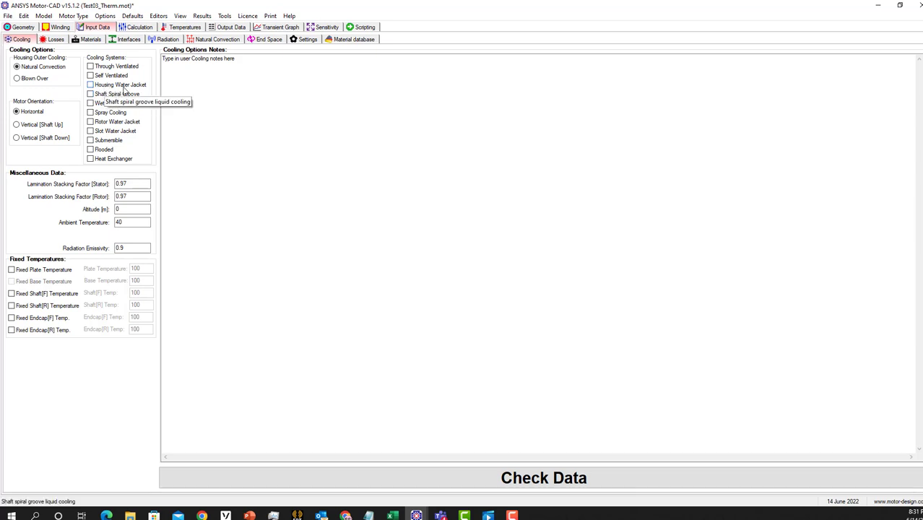
{"action": "left_click", "coordinate": [123, 86]}
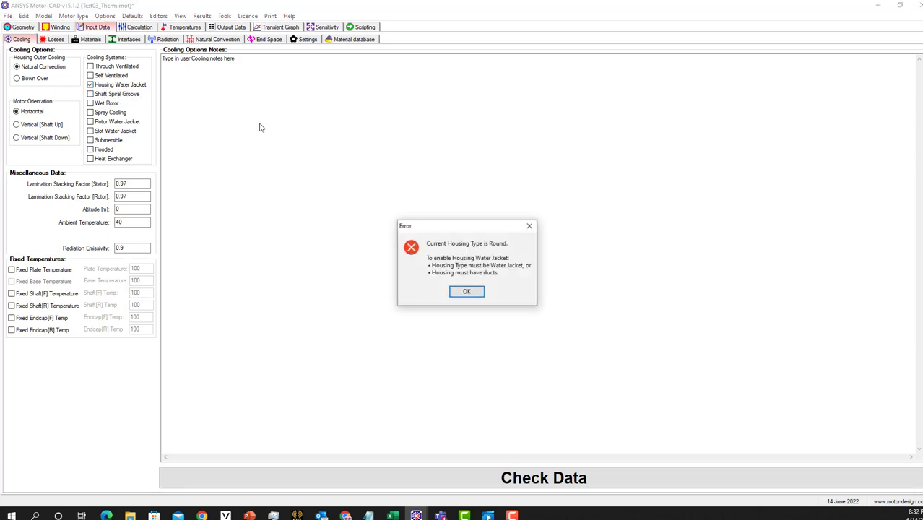
{"action": "left_click", "coordinate": [473, 291]}
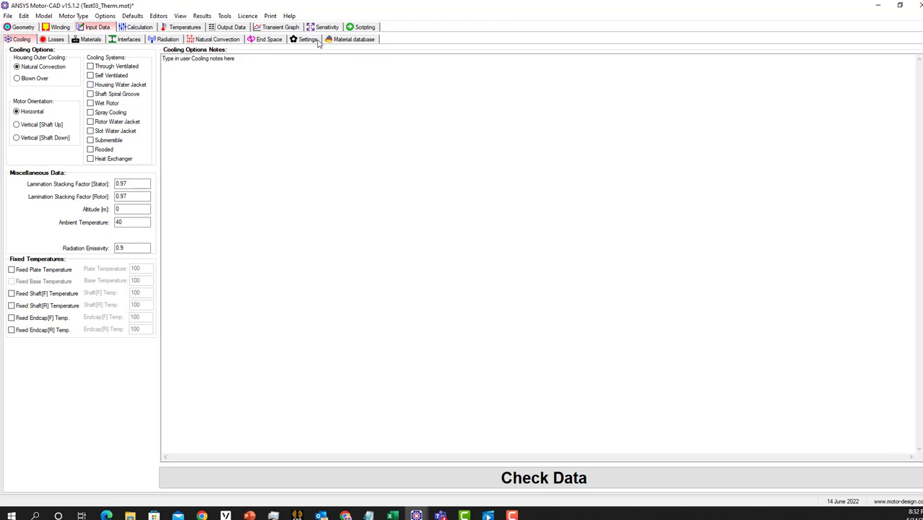
Change the Geometry housing type to Water Jacket (Spiral)
{"action": "left_click", "coordinate": [32, 29]}
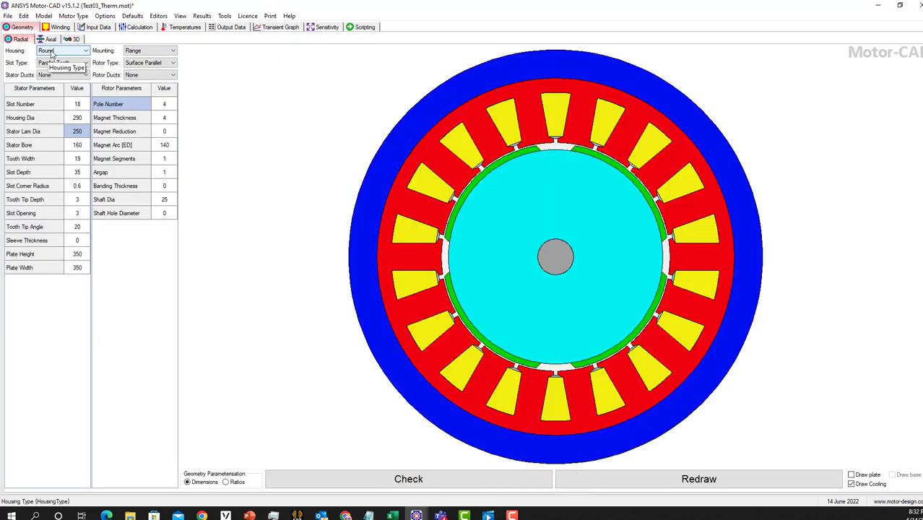
{"action": "left_click", "coordinate": [51, 52]}
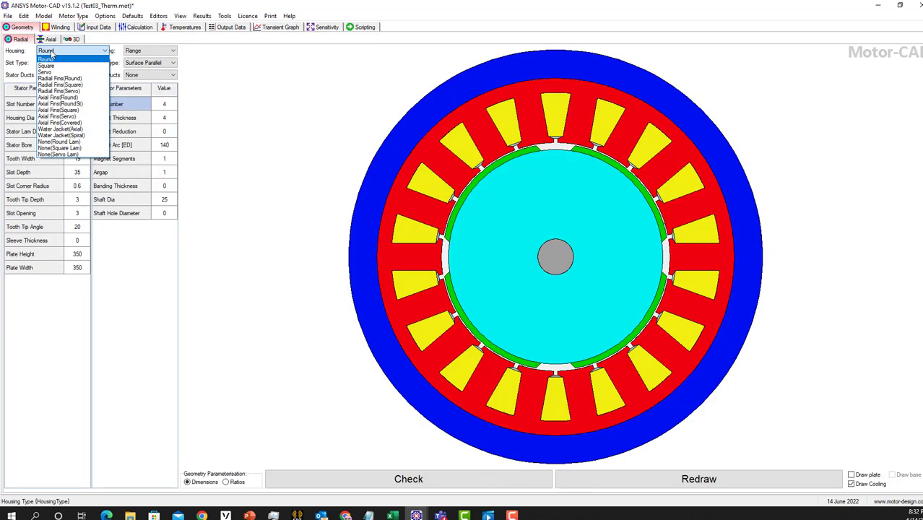
{"action": "left_click", "coordinate": [66, 136]}
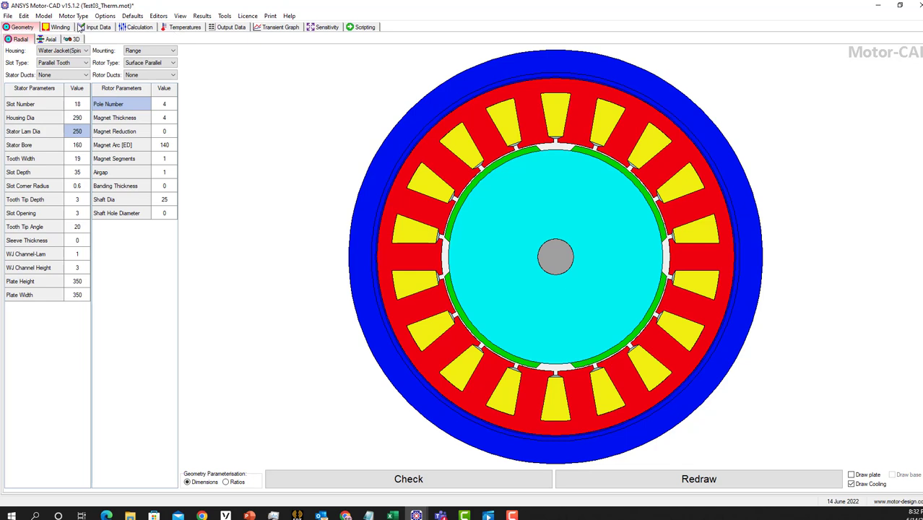
{"action": "left_click", "coordinate": [90, 26]}
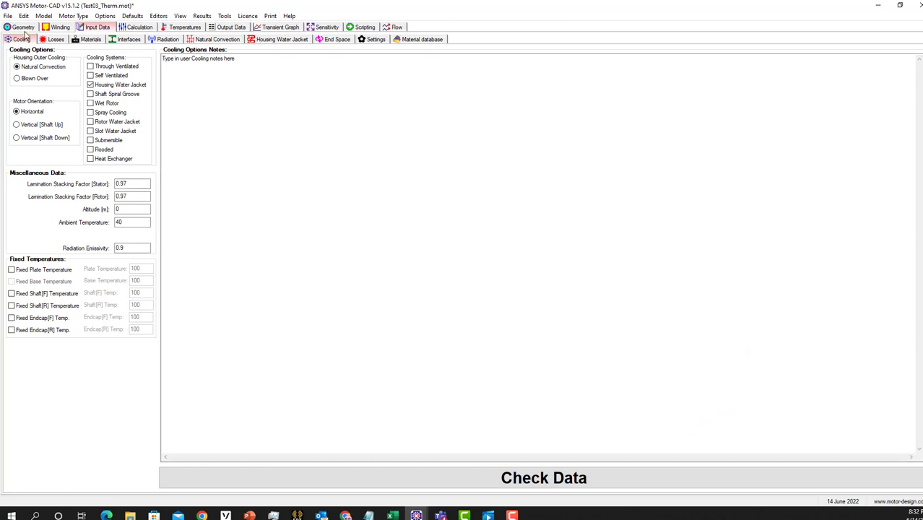
Inspect the water-jacketed motor in radial, axial and orbited 3D views, then reopen Input Data cooling
{"action": "left_click", "coordinate": [21, 27]}
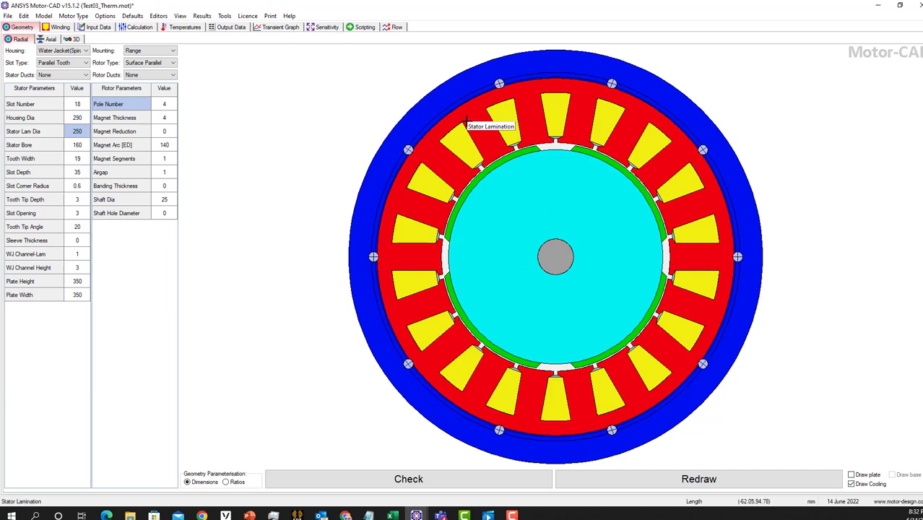
{"action": "left_click", "coordinate": [48, 39]}
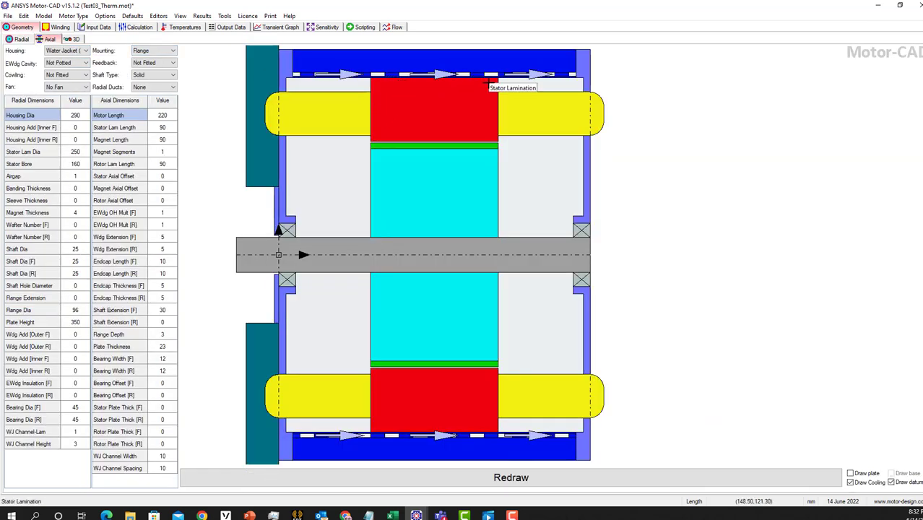
{"action": "left_click", "coordinate": [72, 39]}
{"action": "left_click_drag", "start_coordinate": [360, 205], "coordinate": [557, 178]}
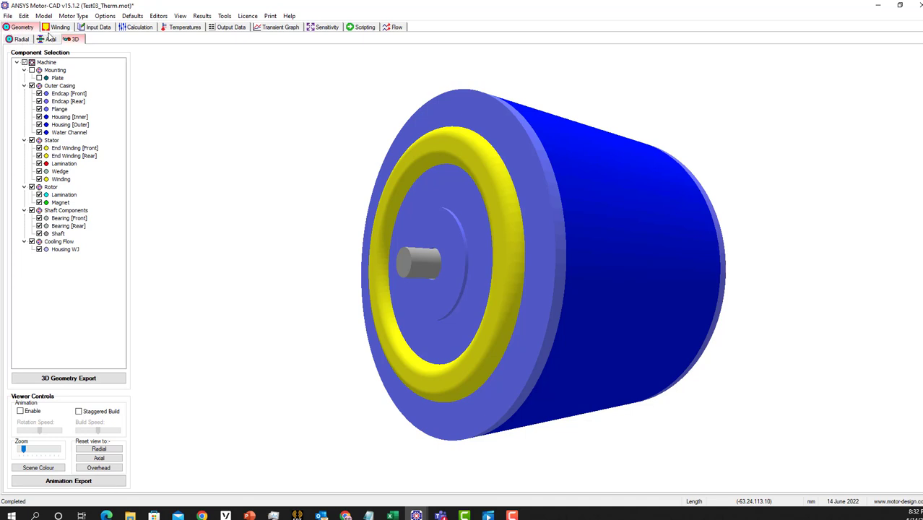
{"action": "left_click", "coordinate": [100, 28]}
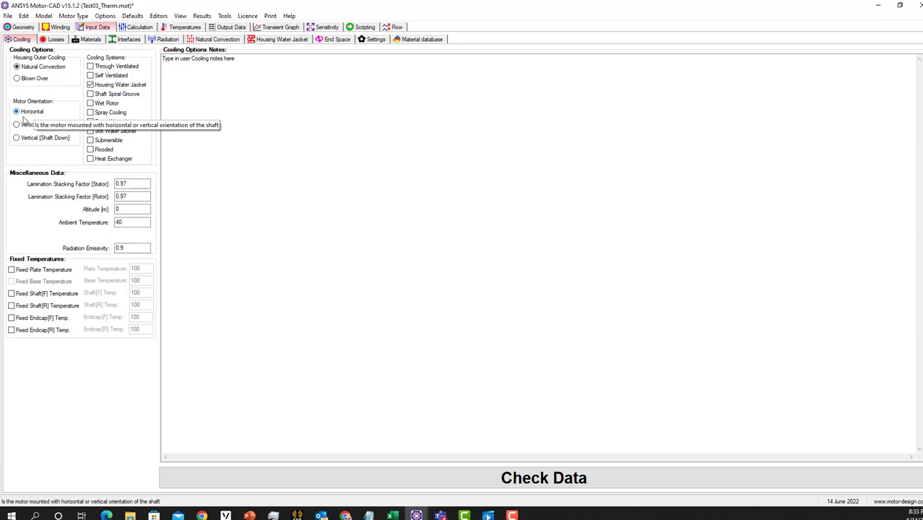
Browse the Housing [Active] materials list, keeping Aluminium (Alloy 195 Cast), then view Losses
{"action": "left_click", "coordinate": [90, 40]}
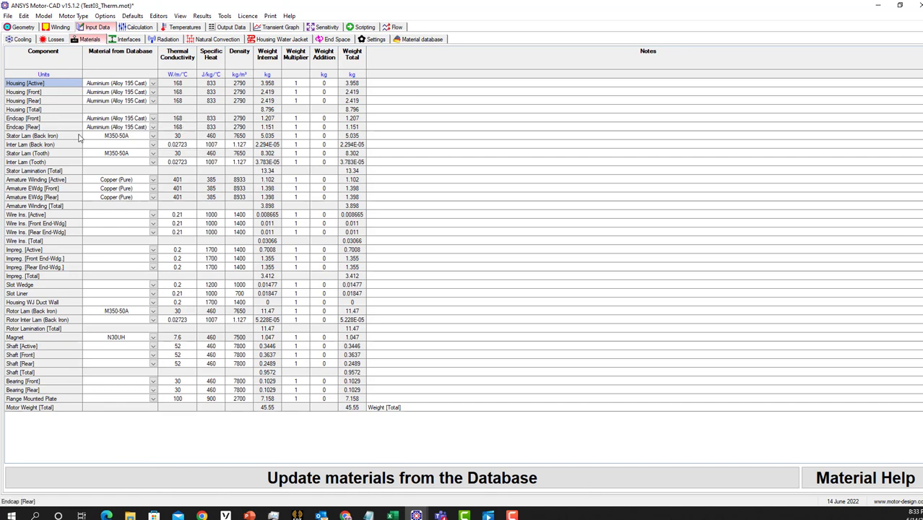
{"action": "left_click", "coordinate": [152, 83]}
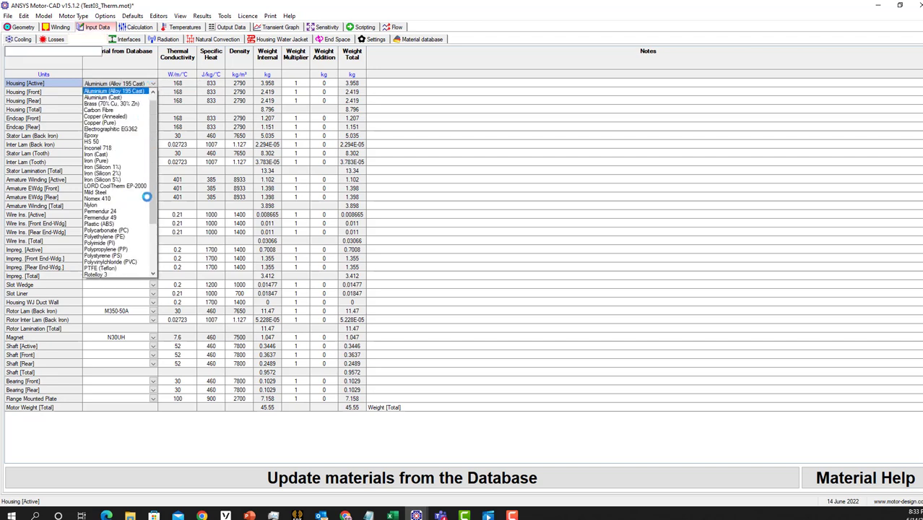
{"action": "left_click", "coordinate": [152, 83]}
{"action": "scroll", "coordinate": [154, 116], "scroll_direction": "down", "scroll_amount": 2}
{"action": "scroll", "coordinate": [159, 115], "scroll_direction": "down", "scroll_amount": 2}
{"action": "scroll", "coordinate": [163, 113], "scroll_direction": "up", "scroll_amount": 2}
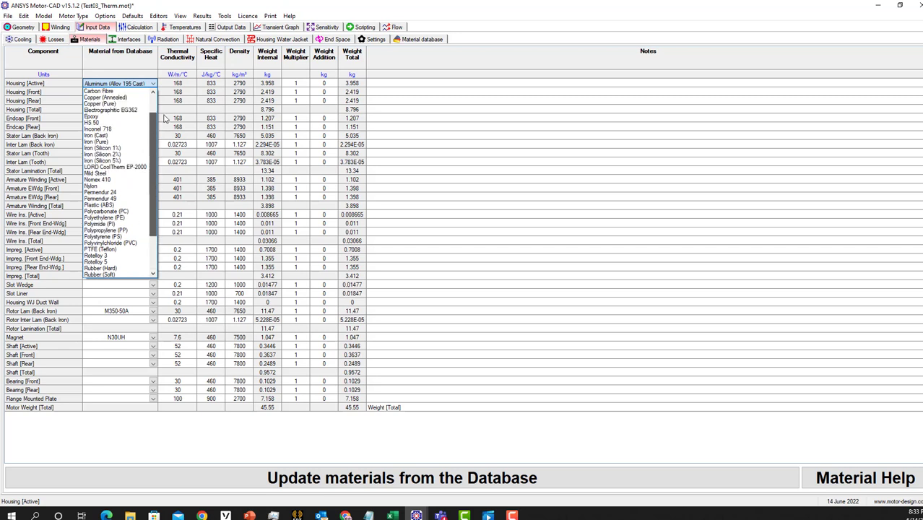
{"action": "scroll", "coordinate": [163, 114], "scroll_direction": "up", "scroll_amount": 1}
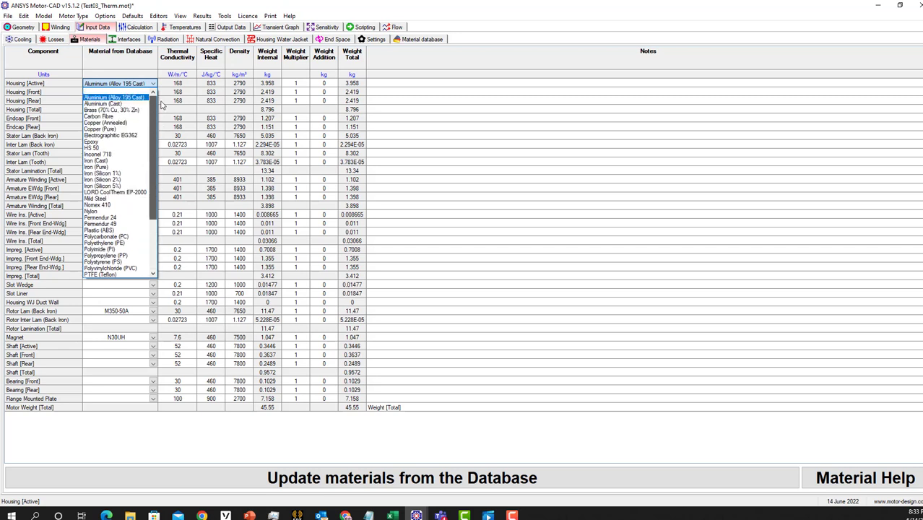
{"action": "left_click", "coordinate": [510, 65]}
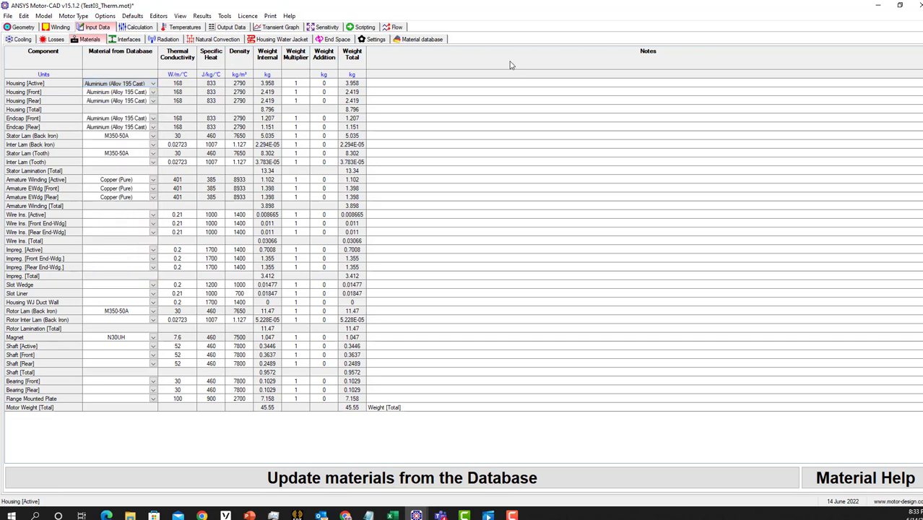
{"action": "left_click", "coordinate": [63, 40]}
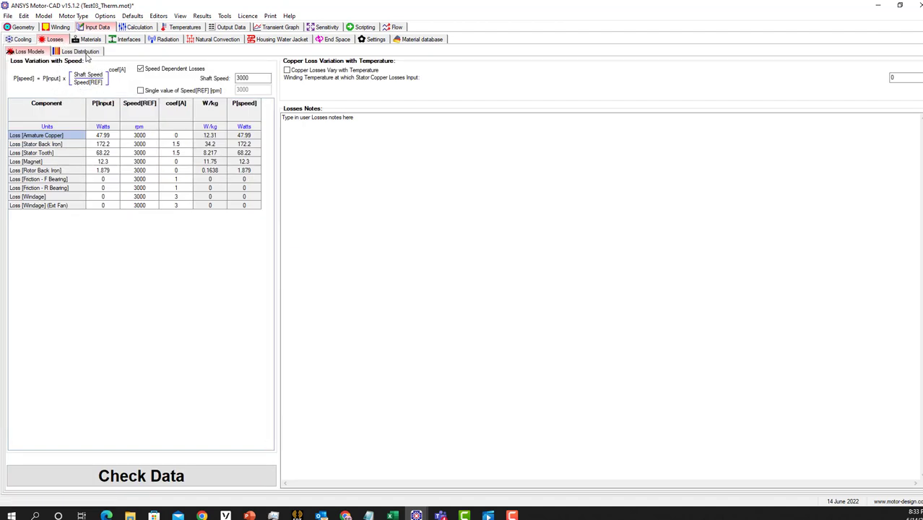
Review the Loss Distribution, Interfaces, Radiation, Natural Convection and Housing Water Jacket pages
{"action": "left_click", "coordinate": [82, 52]}
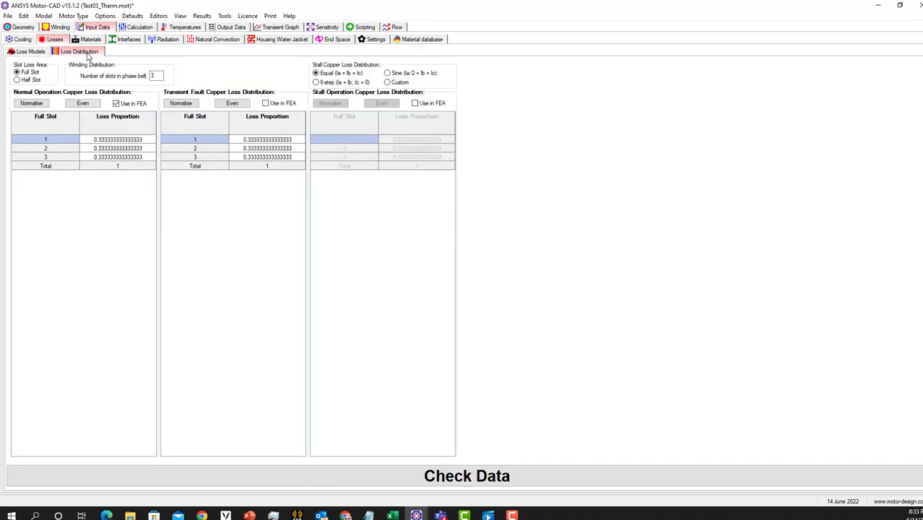
{"action": "left_click", "coordinate": [128, 39]}
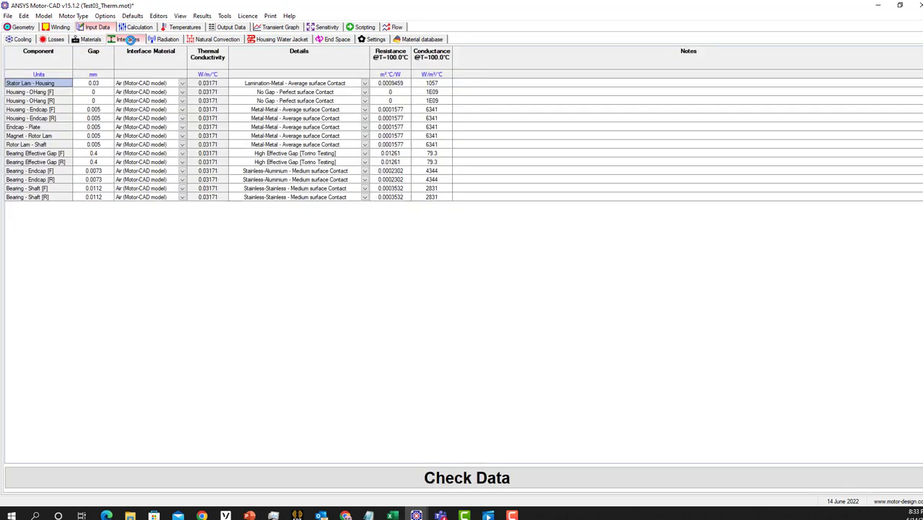
{"action": "left_click", "coordinate": [166, 41]}
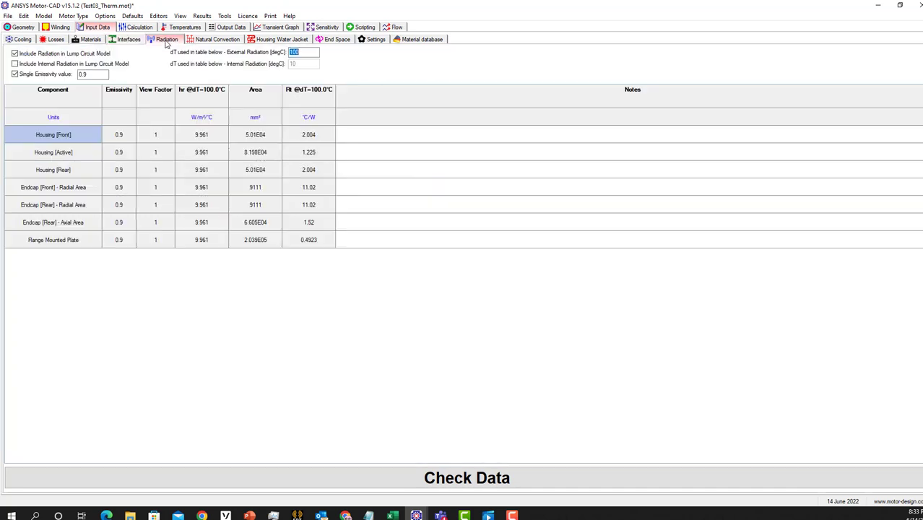
{"action": "left_click", "coordinate": [215, 41]}
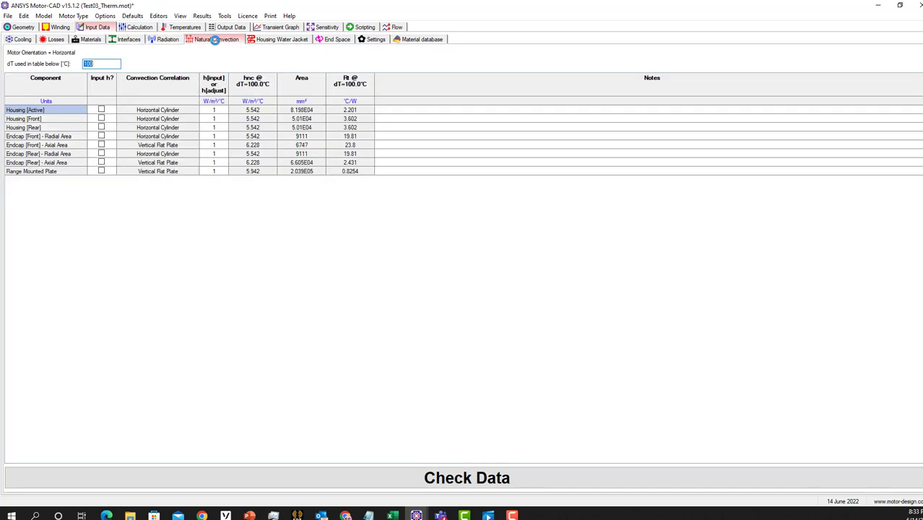
{"action": "left_click", "coordinate": [283, 40]}
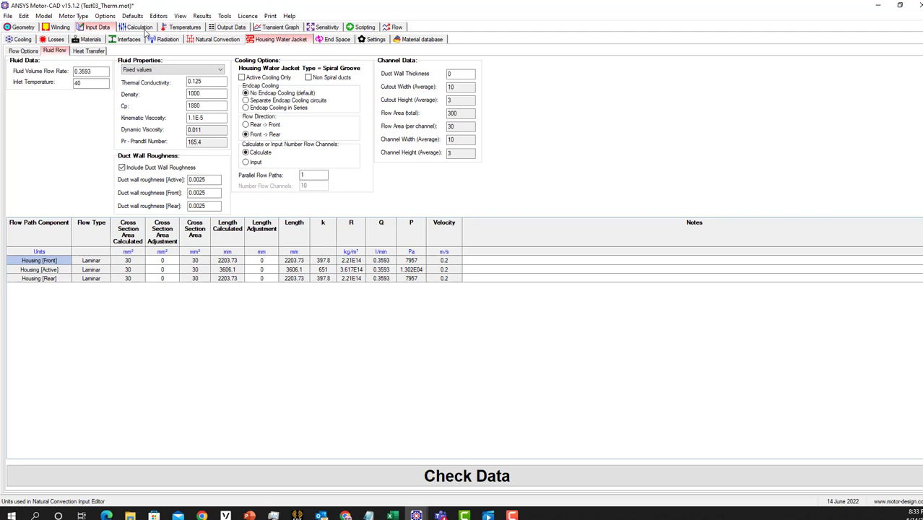
Set the Calculation type to Steady State and run Solve Thermal Model
{"action": "left_click", "coordinate": [143, 29]}
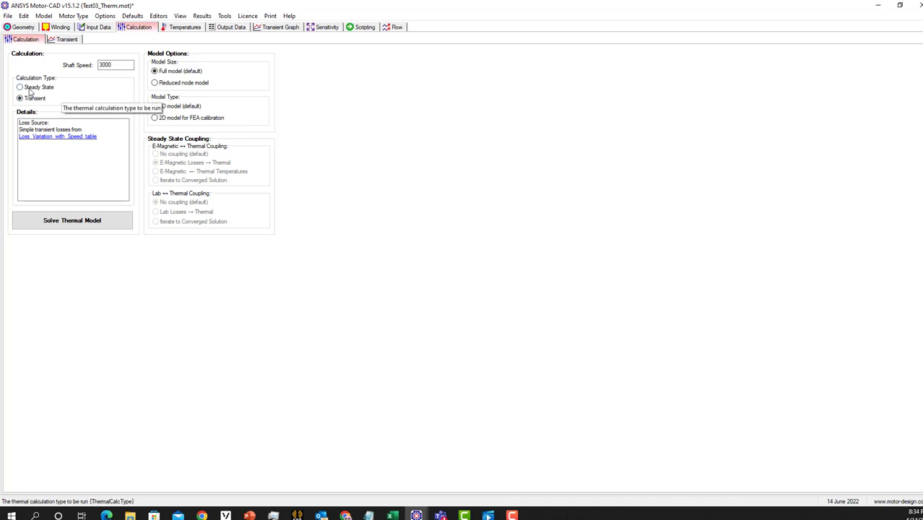
{"action": "left_click", "coordinate": [30, 87]}
{"action": "left_click", "coordinate": [30, 98]}
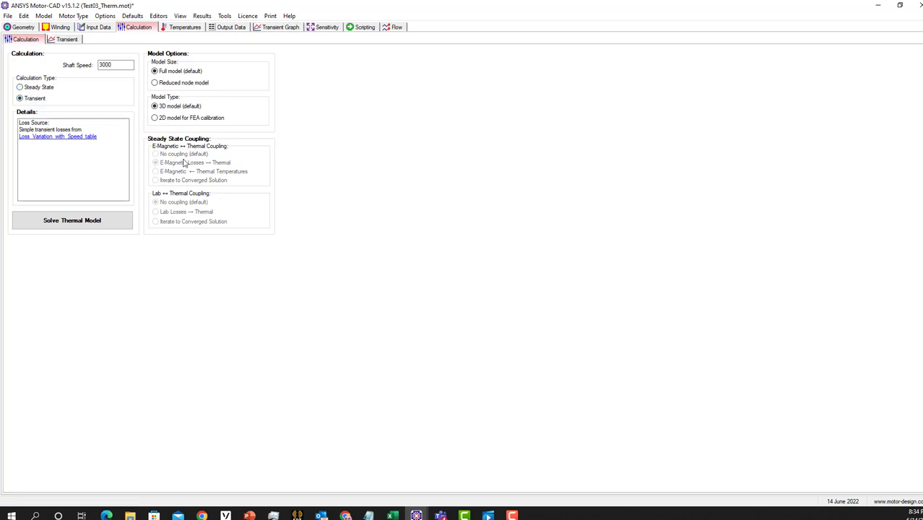
{"action": "left_click", "coordinate": [41, 88]}
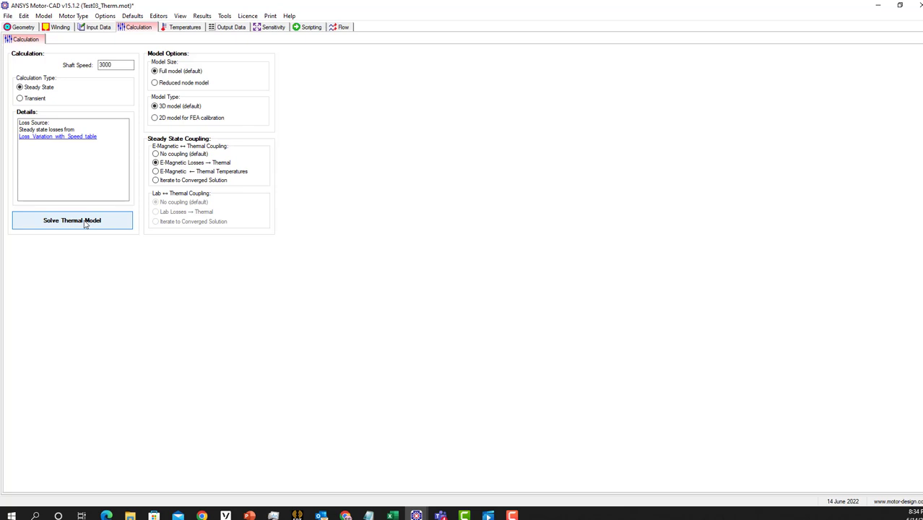
{"action": "left_click", "coordinate": [85, 224]}
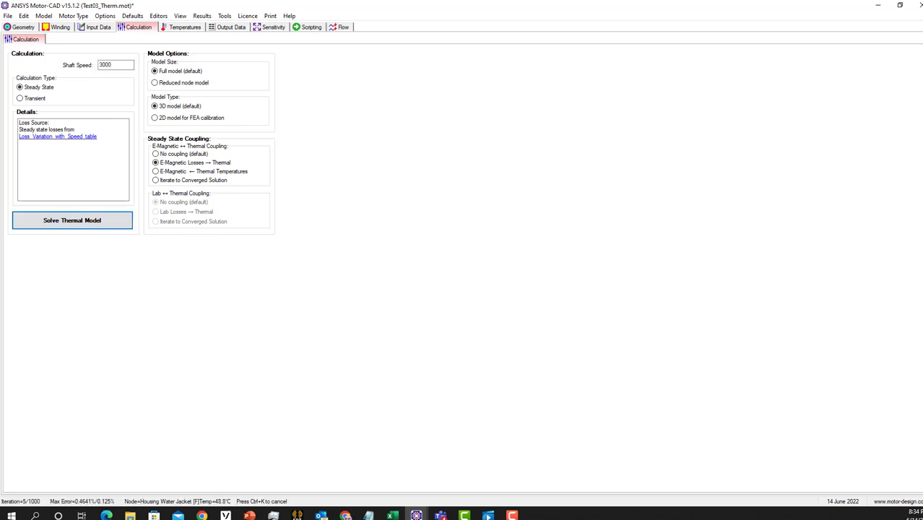
Clear the solver messages and close the Message Display to reveal the node temperatures
{"action": "left_click", "coordinate": [36, 283]}
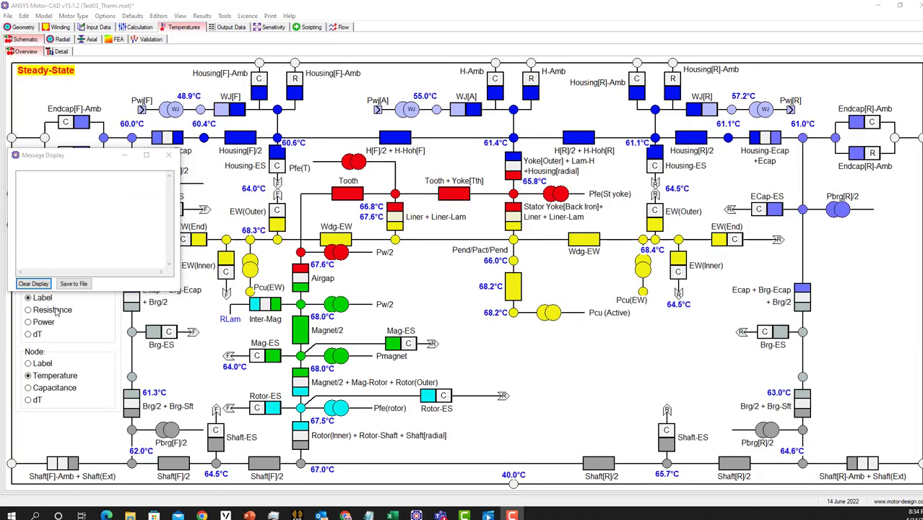
{"action": "left_click", "coordinate": [38, 285]}
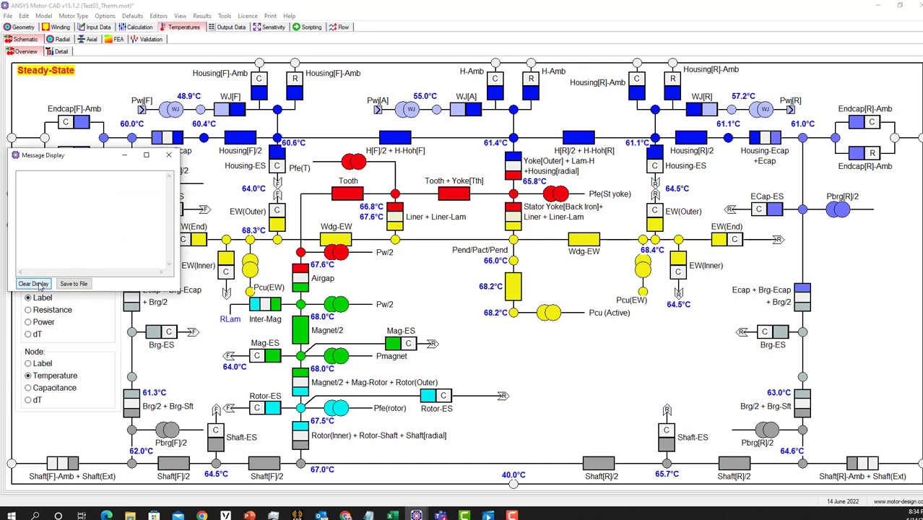
{"action": "left_click_drag", "start_coordinate": [99, 156], "coordinate": [170, 160]}
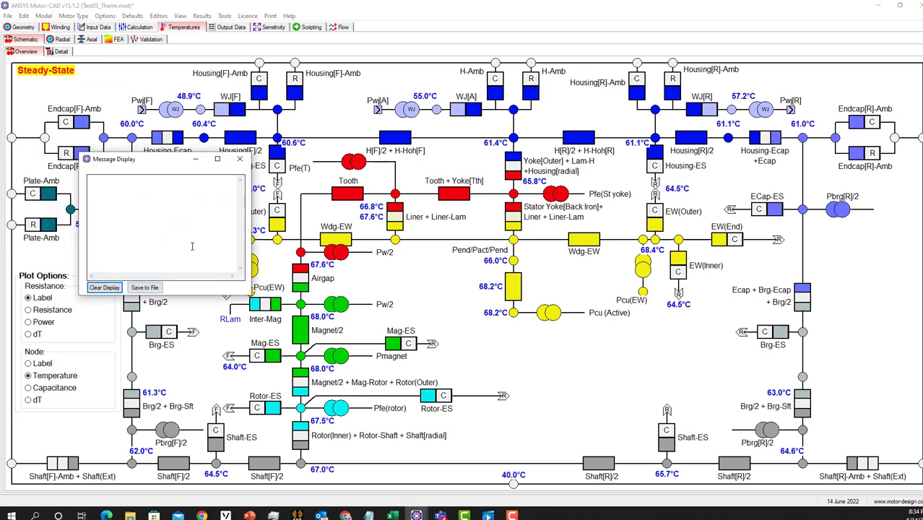
{"action": "left_click", "coordinate": [240, 161]}
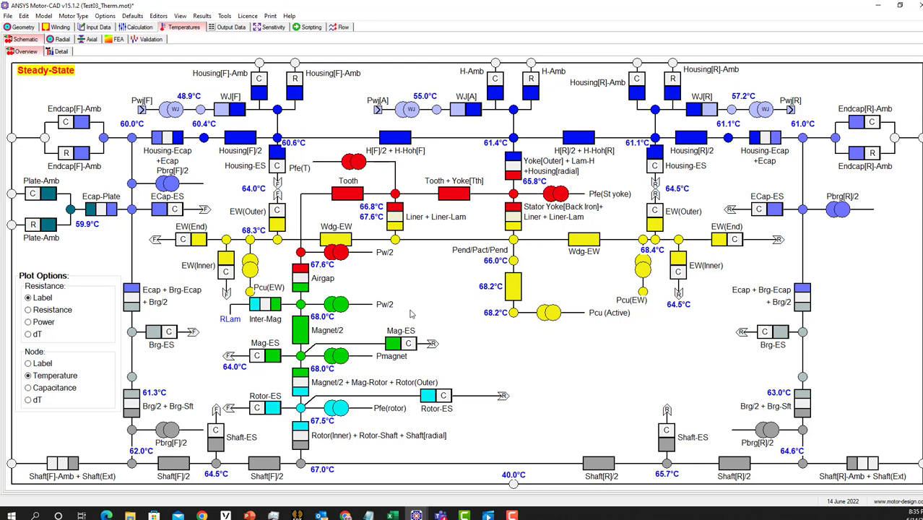
Show the Radial temperature cross-section, then the Axial one with ~68.5°C end-windings
{"action": "left_click", "coordinate": [61, 40]}
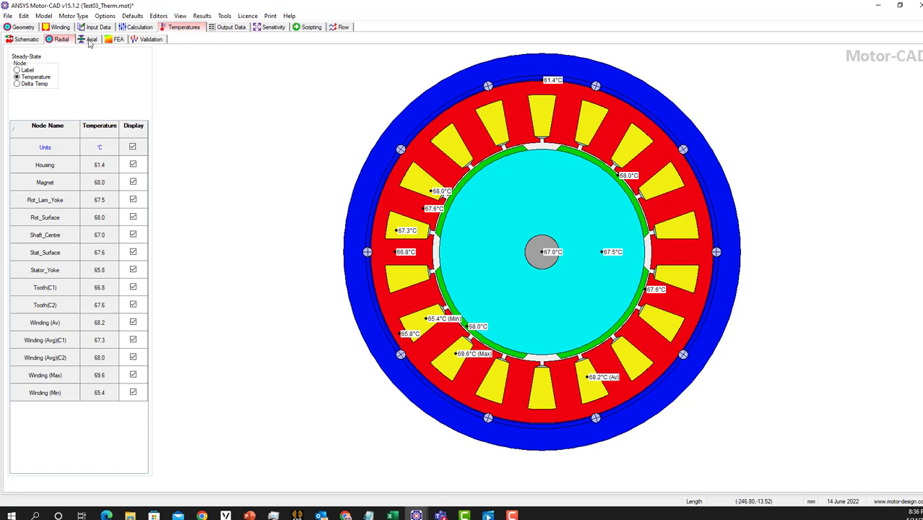
{"action": "left_click", "coordinate": [90, 40]}
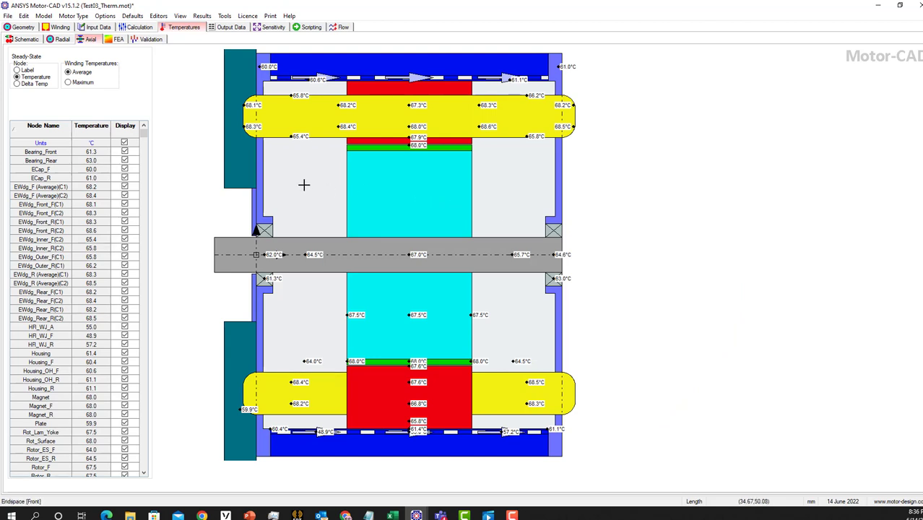
Attempt the stator slot FEA solve and dismiss the warning that a 2D thermal calculation must run first
{"action": "left_click", "coordinate": [118, 40]}
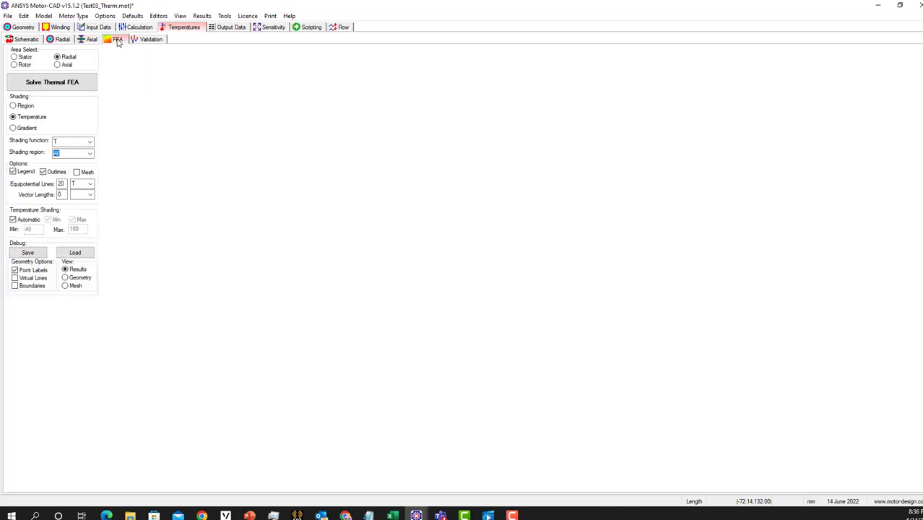
{"action": "left_click", "coordinate": [25, 58]}
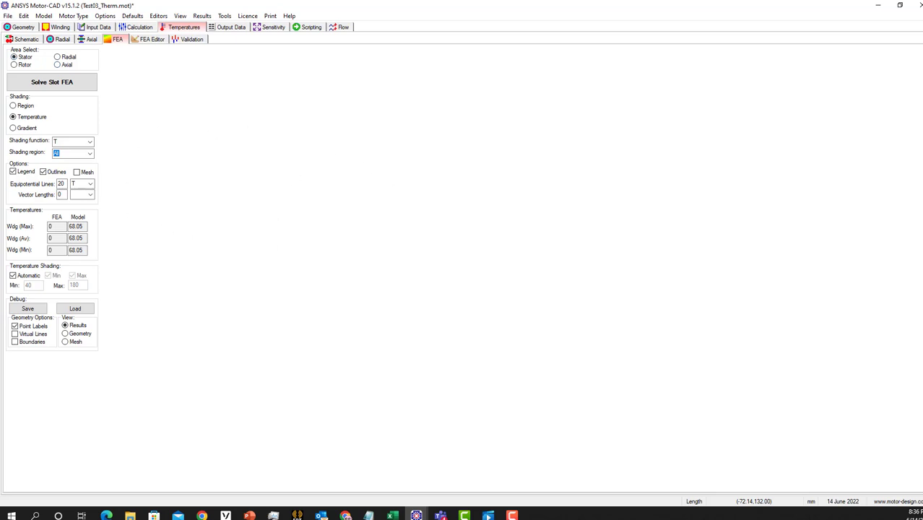
{"action": "left_click", "coordinate": [51, 82]}
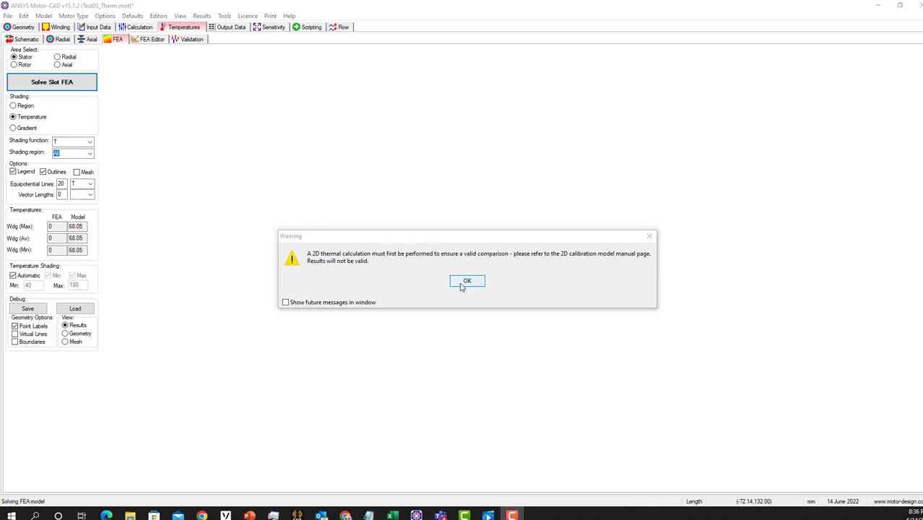
{"action": "left_click", "coordinate": [462, 285]}
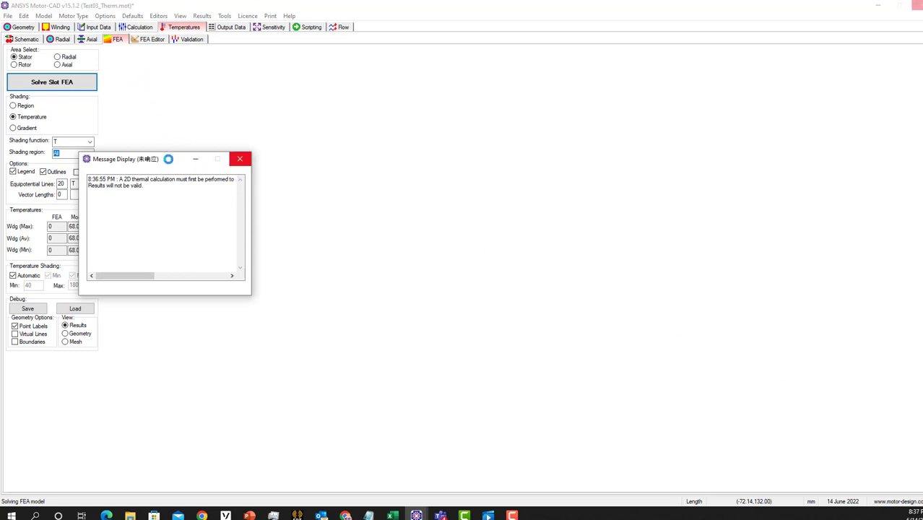
{"action": "left_click", "coordinate": [240, 158]}
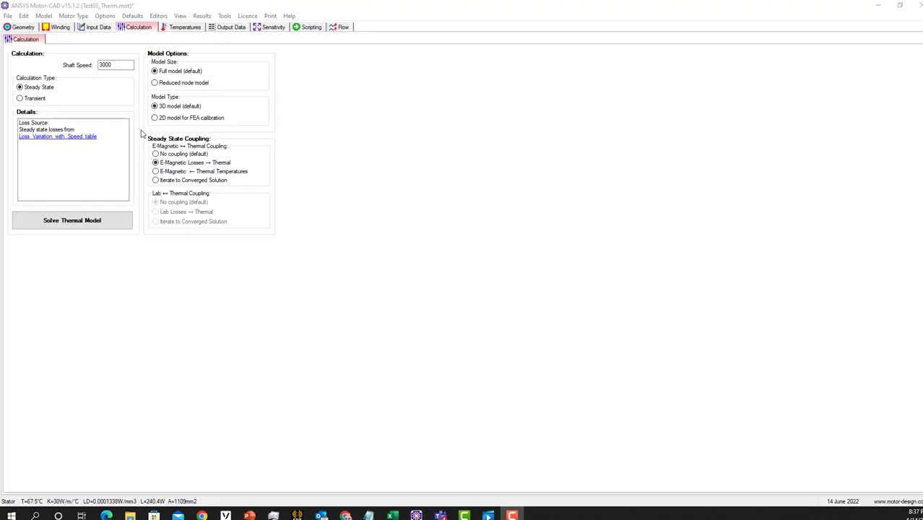
Solve the 2D FEA calibration model, giving a 65.07–68.12 °C stator slot temperature map
{"action": "left_click", "coordinate": [155, 117]}
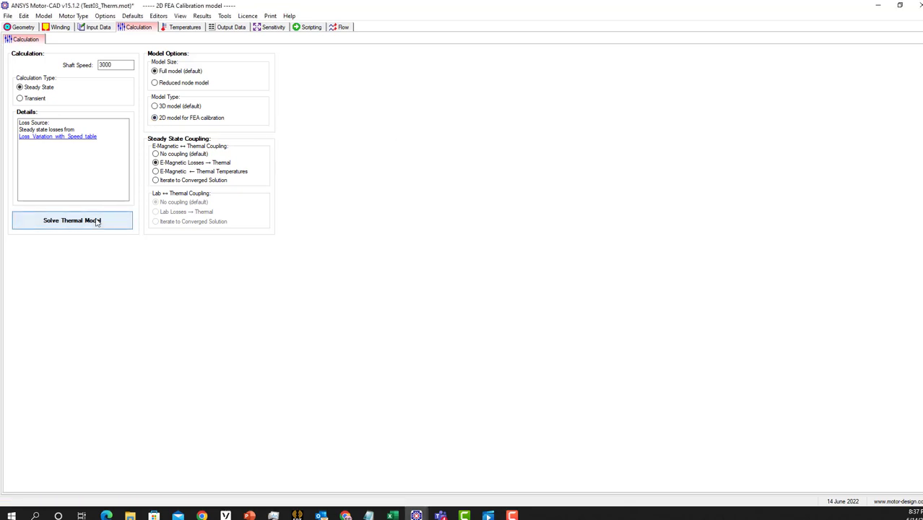
{"action": "left_click", "coordinate": [97, 222]}
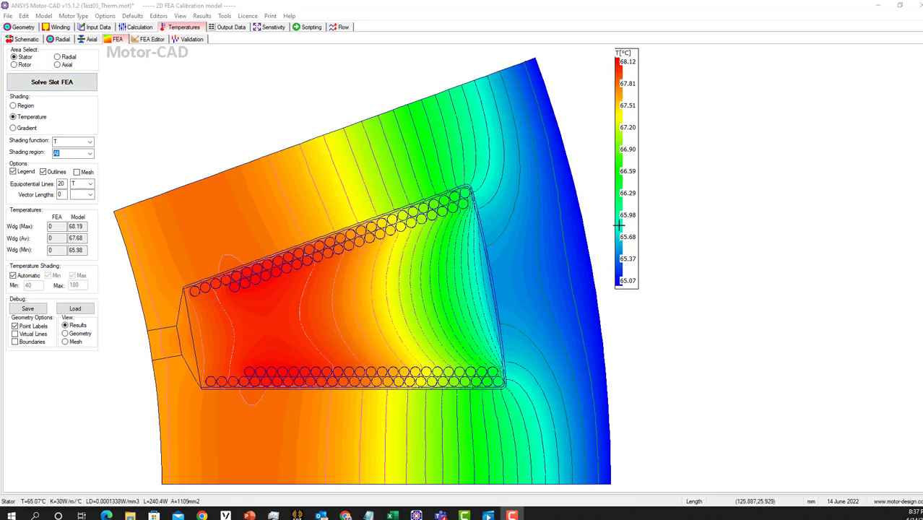
Solve thermal FEA for the radial section, rotor pole and axial section, ending on a 54–74 °C axial map
{"action": "left_click", "coordinate": [58, 58]}
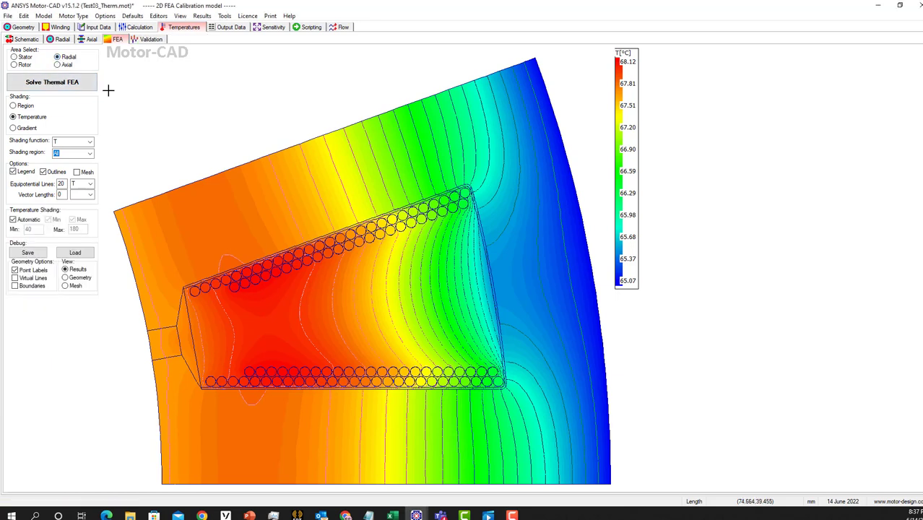
{"action": "left_click", "coordinate": [71, 84]}
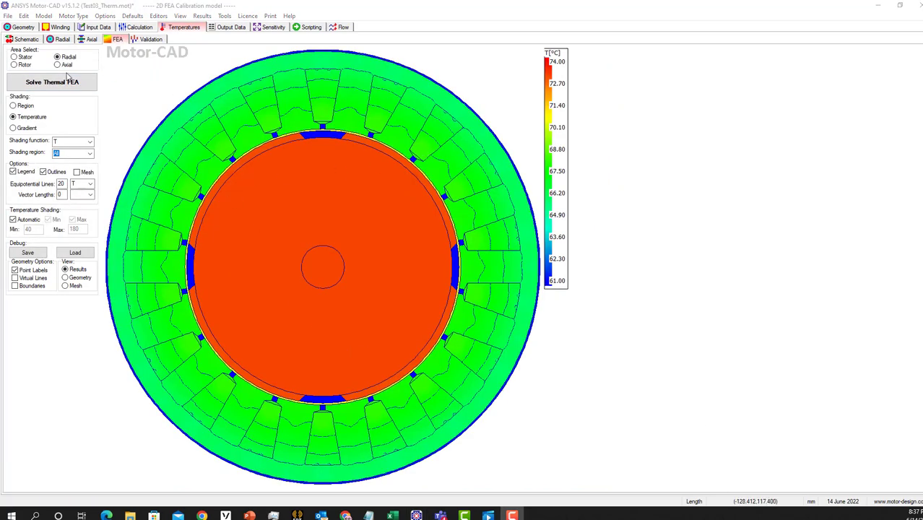
{"action": "left_click", "coordinate": [17, 66]}
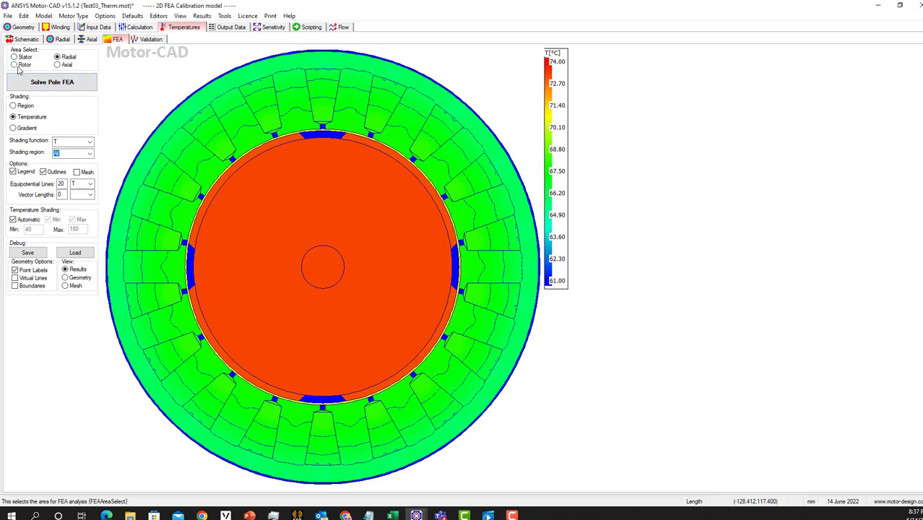
{"action": "left_click", "coordinate": [73, 85]}
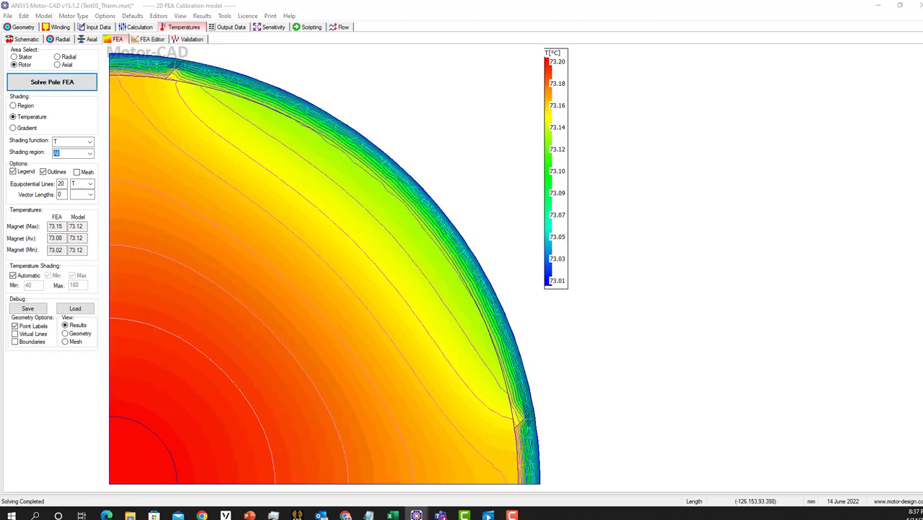
{"action": "left_click", "coordinate": [57, 65]}
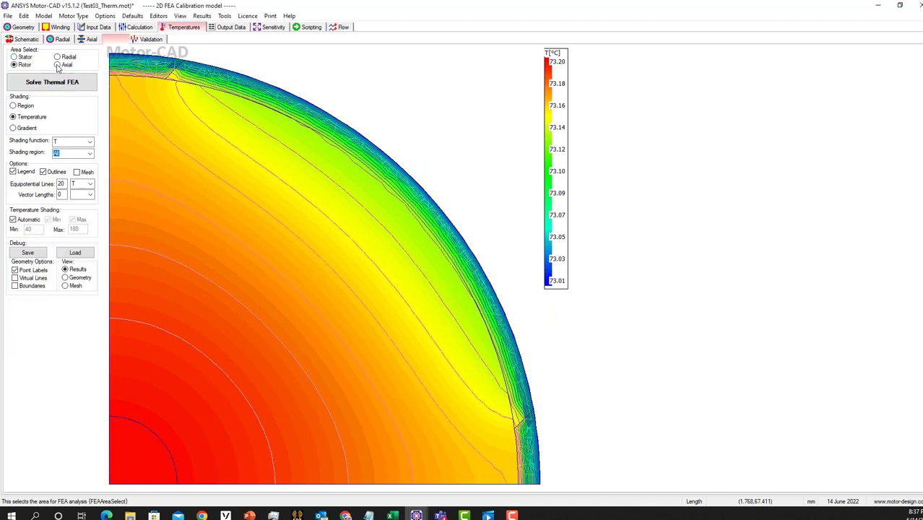
{"action": "left_click", "coordinate": [62, 86]}
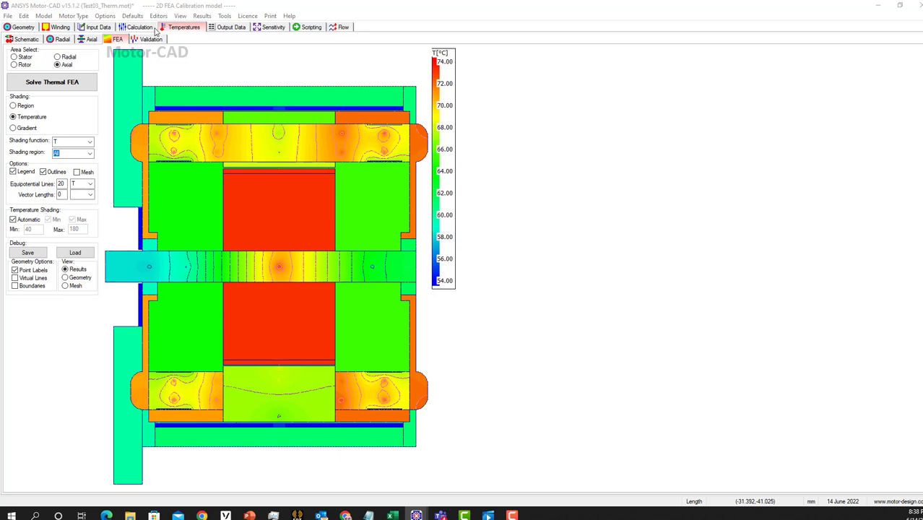
Browse the motor type list and help options, then show the radial cross-section geometry
{"action": "left_click", "coordinate": [81, 16]}
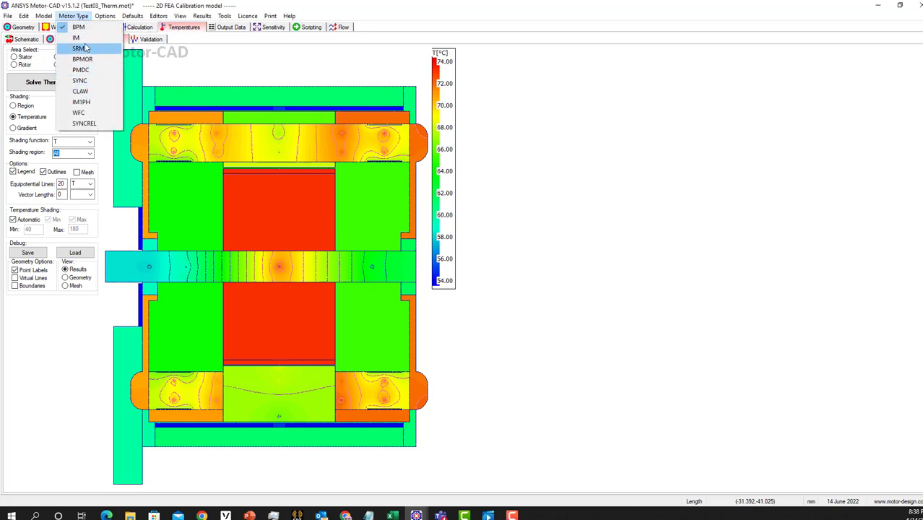
{"action": "left_click", "coordinate": [289, 16]}
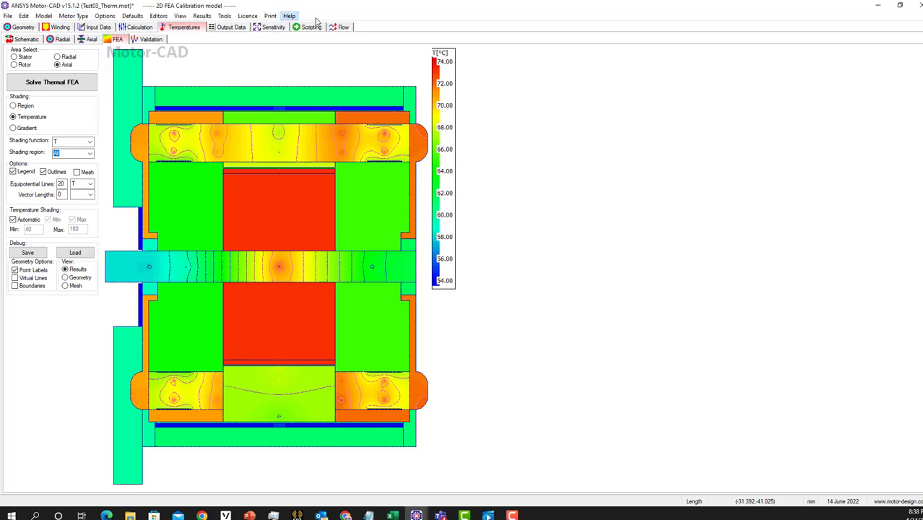
{"action": "left_click", "coordinate": [365, 12]}
{"action": "left_click", "coordinate": [29, 28]}
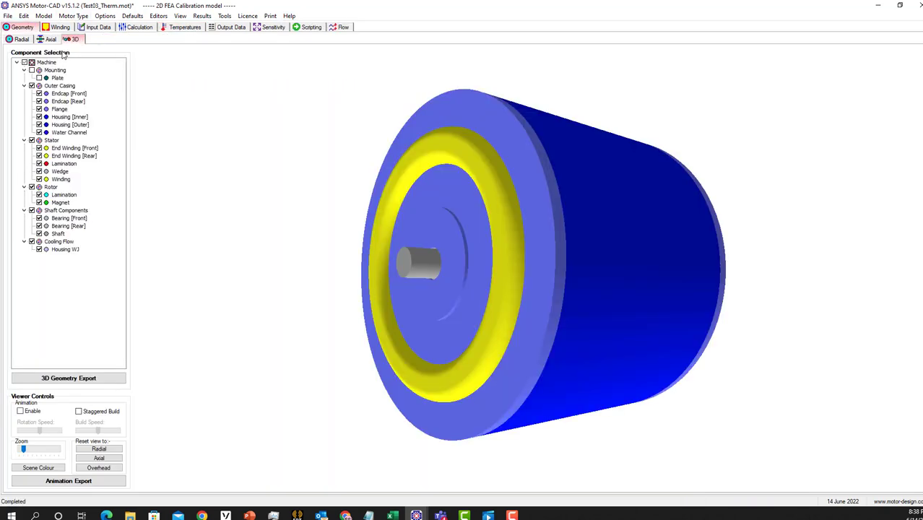
{"action": "left_click", "coordinate": [19, 39]}
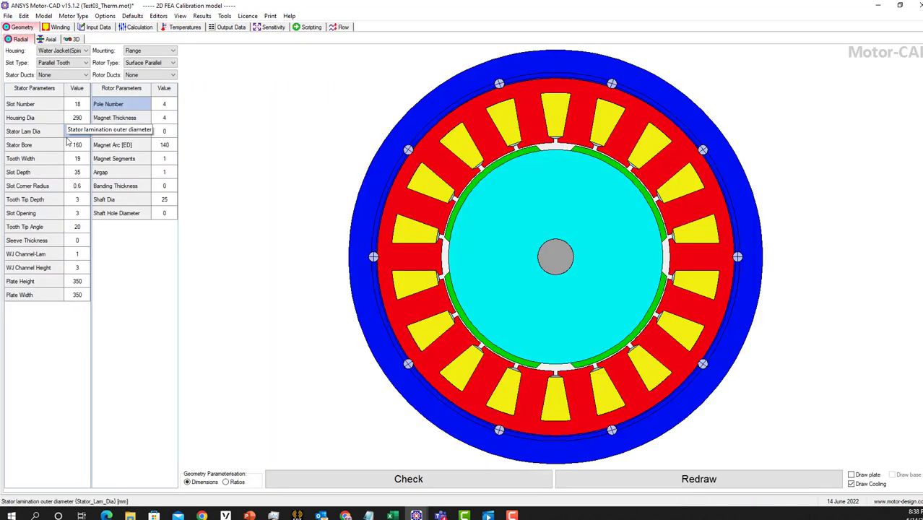
Inspect the slot, rotor, mounting, housing and duct type lists, leaving both duct types at None
{"action": "left_click", "coordinate": [66, 63]}
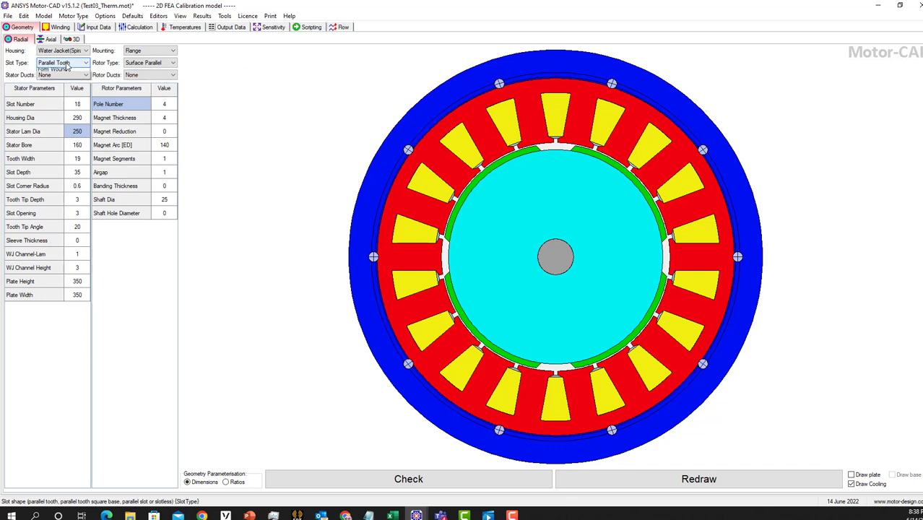
{"action": "left_click", "coordinate": [148, 62]}
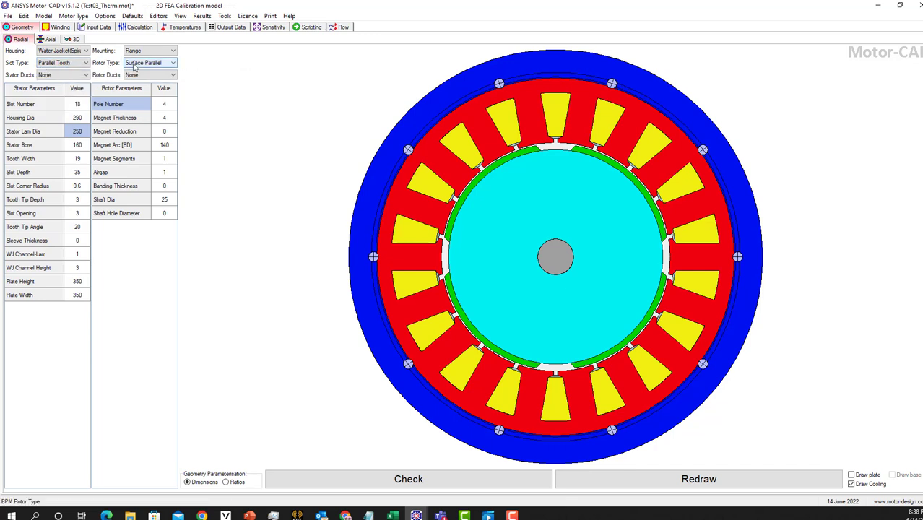
{"action": "left_click", "coordinate": [114, 83]}
{"action": "left_click", "coordinate": [145, 50]}
{"action": "left_click", "coordinate": [113, 58]}
{"action": "left_click", "coordinate": [85, 50]}
{"action": "left_click", "coordinate": [116, 63]}
{"action": "left_click", "coordinate": [148, 75]}
{"action": "left_click", "coordinate": [105, 75]}
{"action": "left_click", "coordinate": [79, 76]}
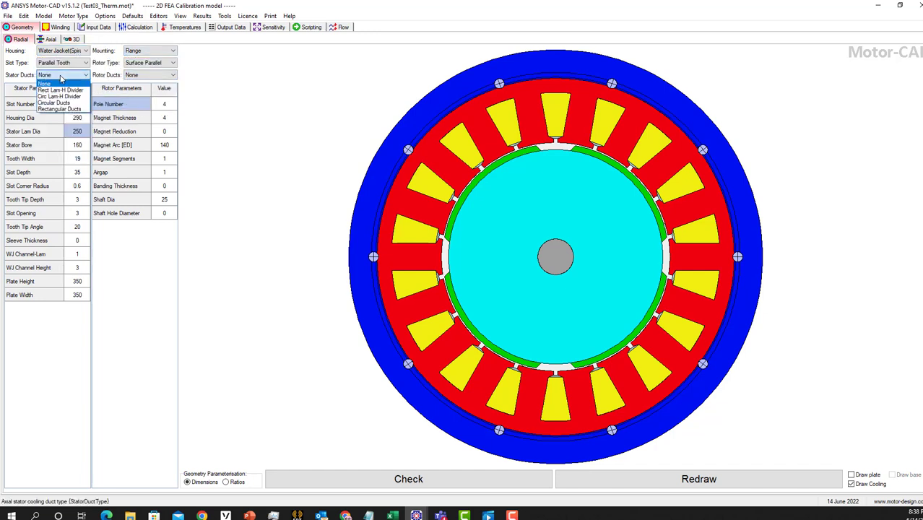
{"action": "left_click", "coordinate": [104, 76]}
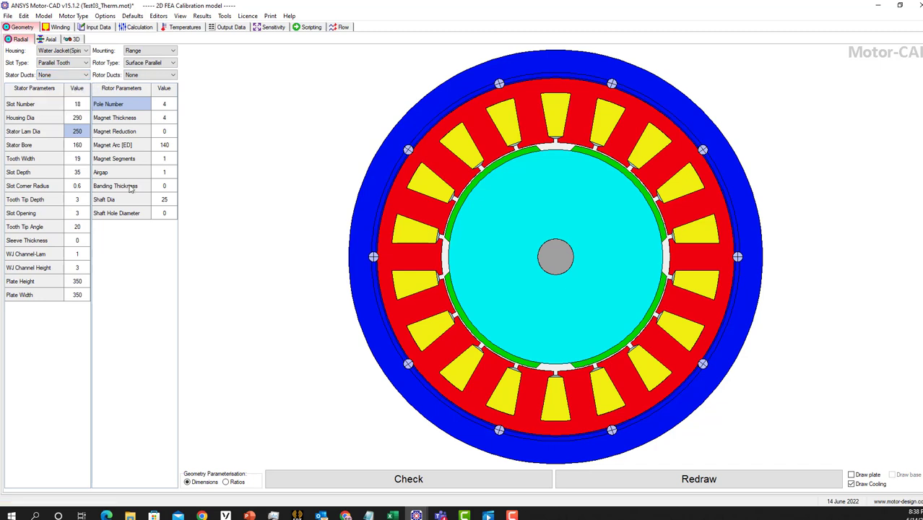
Review water-jacket flow and pressure results, then axial and winding temperature tables with a cuboid plot
{"action": "left_click", "coordinate": [220, 29]}
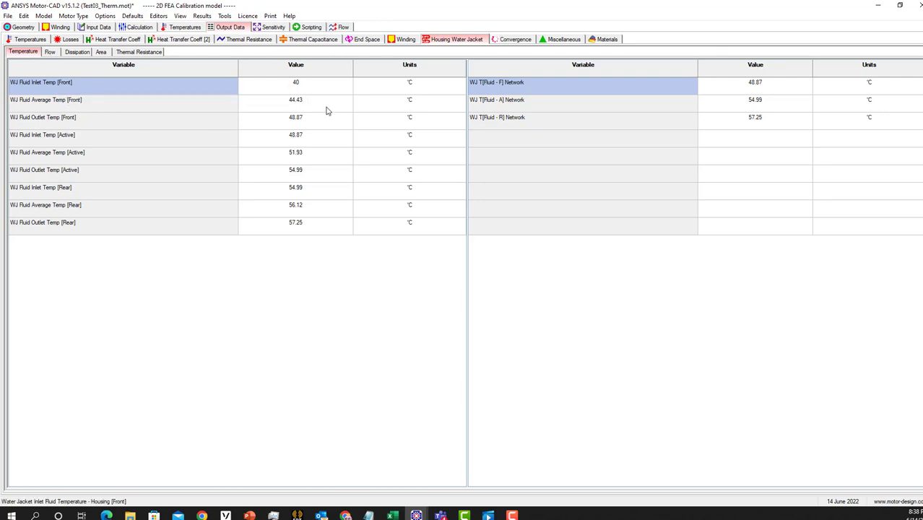
{"action": "left_click", "coordinate": [49, 52]}
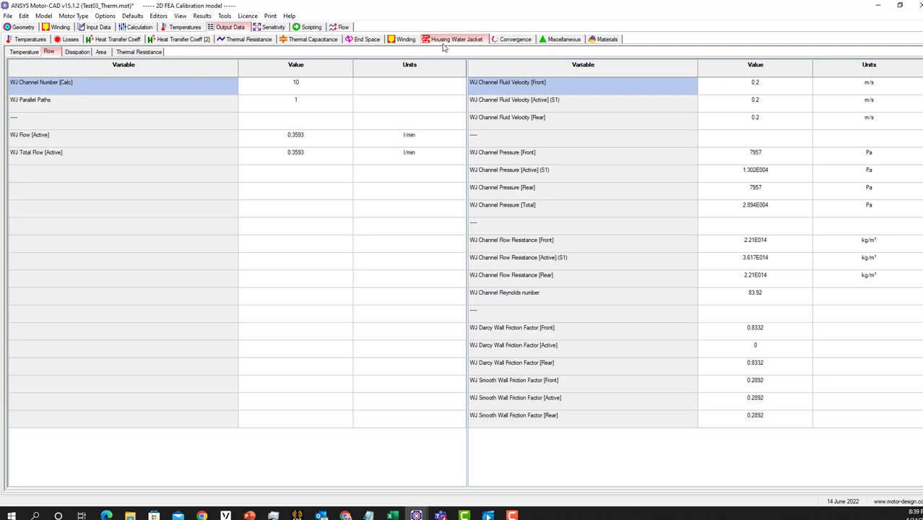
{"action": "left_click", "coordinate": [31, 40]}
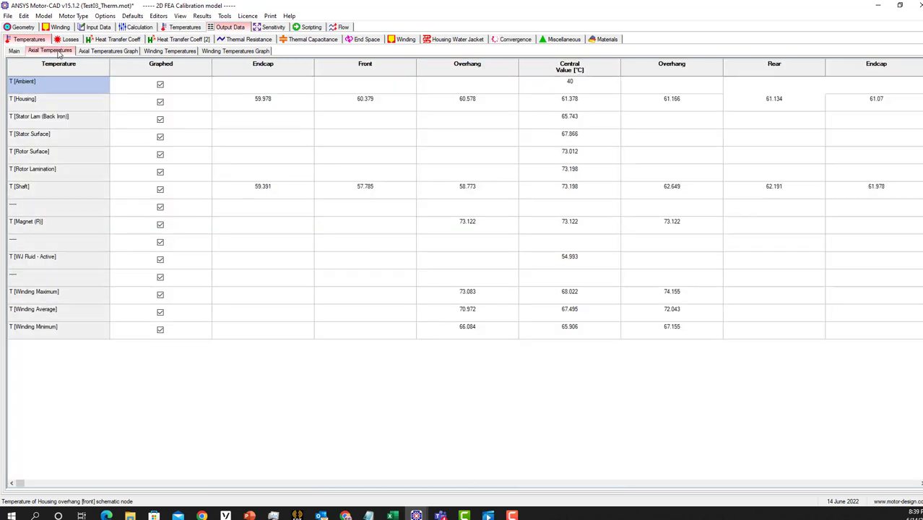
{"action": "left_click", "coordinate": [58, 54]}
{"action": "left_click", "coordinate": [157, 53]}
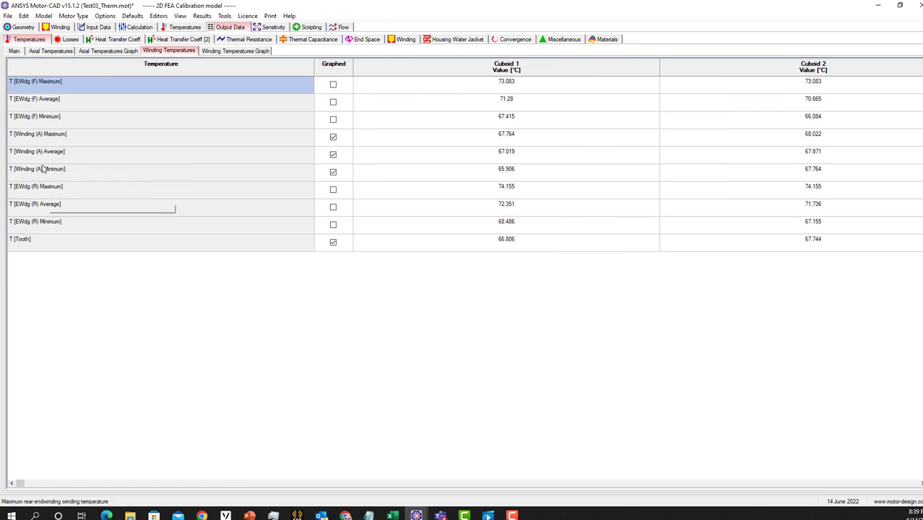
{"action": "left_click", "coordinate": [223, 55]}
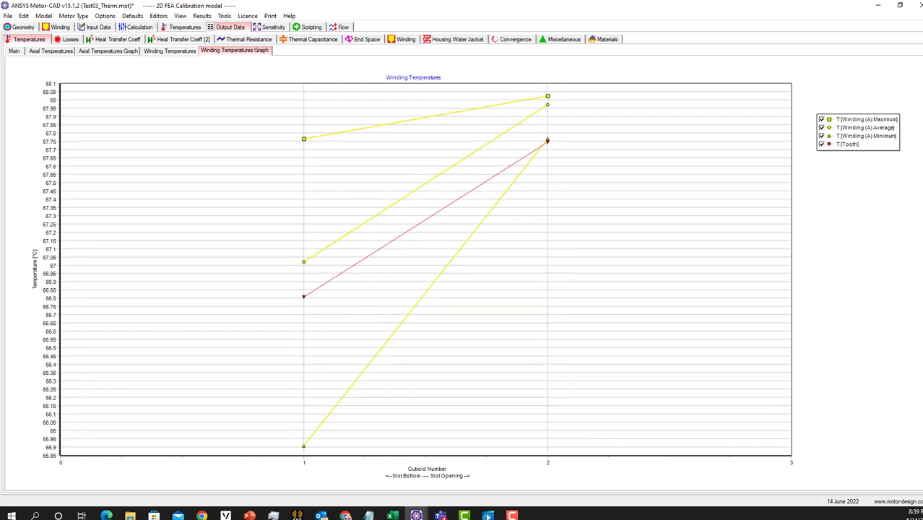
Check the thermal capacitance and winding outputs, then view the Python tooth-width sweep script
{"action": "left_click", "coordinate": [299, 39]}
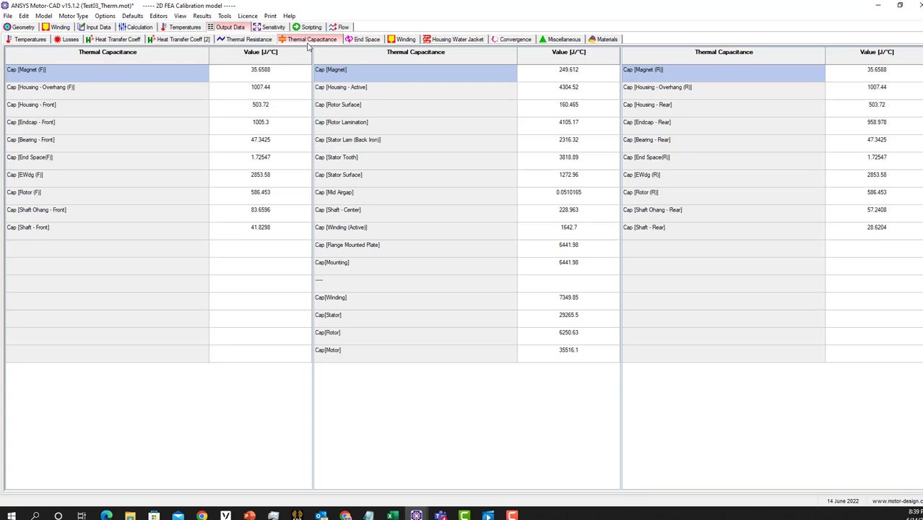
{"action": "left_click", "coordinate": [399, 39]}
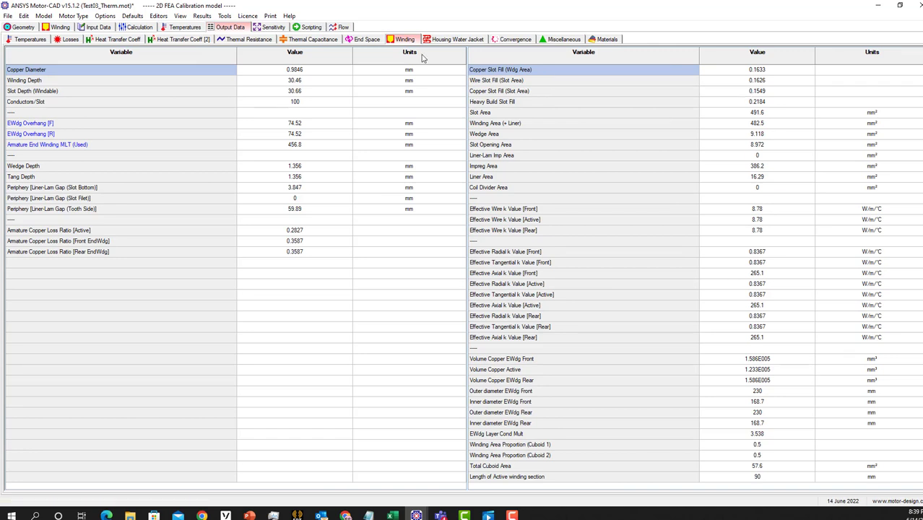
{"action": "left_click", "coordinate": [308, 28]}
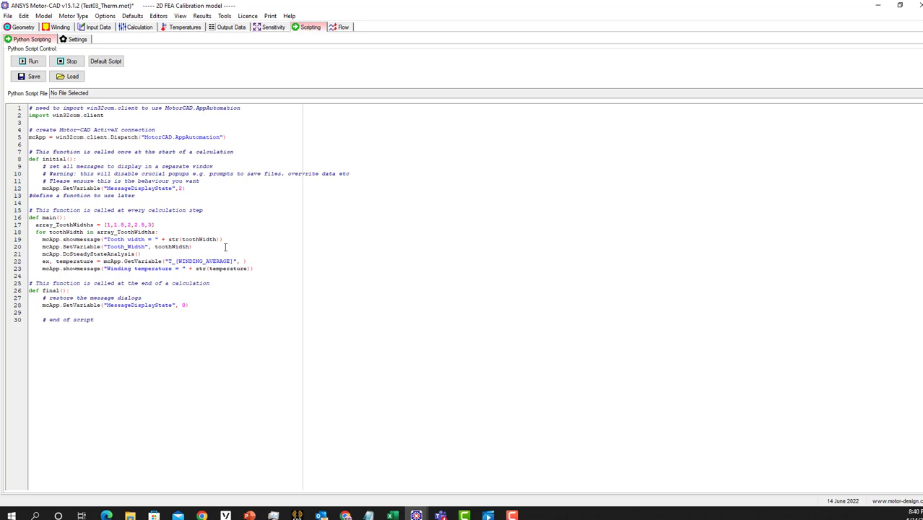
Set the thermal calculation type to Transient in the Input Data calculation settings
{"action": "left_click", "coordinate": [96, 27]}
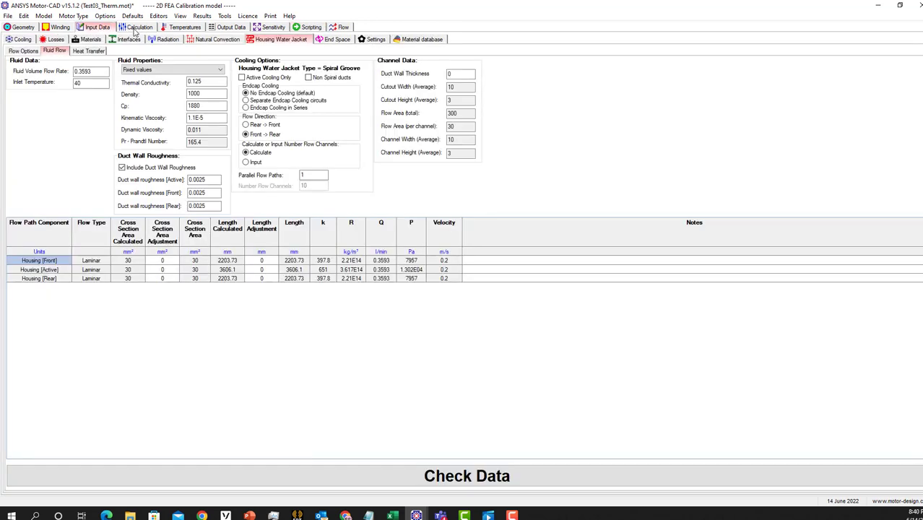
{"action": "left_click", "coordinate": [135, 28]}
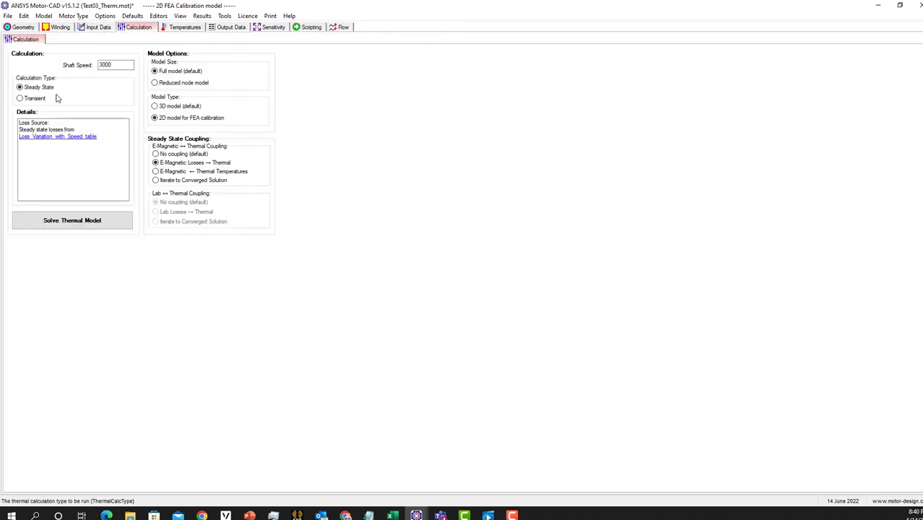
{"action": "left_click", "coordinate": [41, 102]}
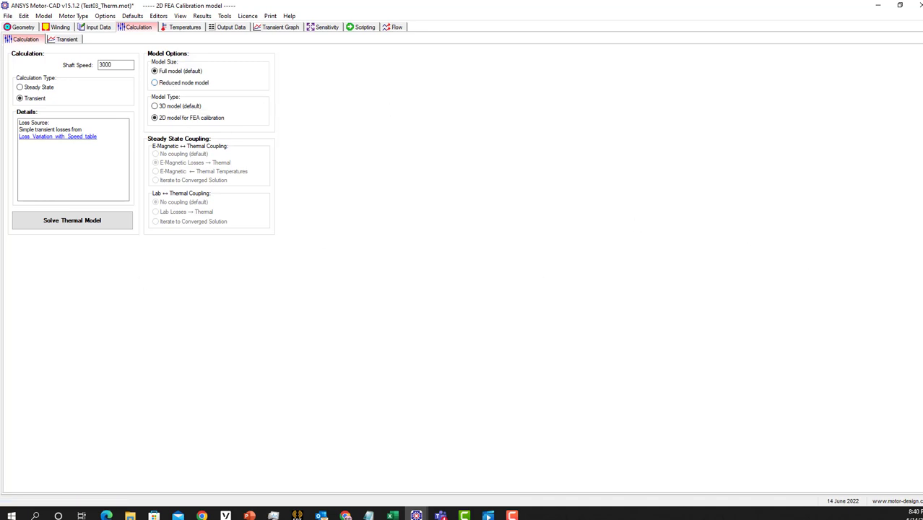
Return to the PowerPoint slide show and step back to the closing END / Questions contact slide
{"action": "key", "text": "alt+Tab"}
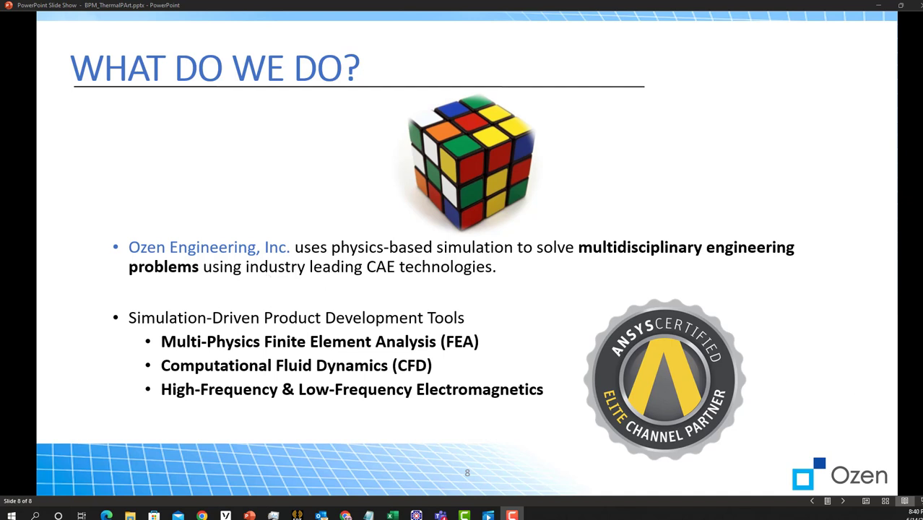
{"action": "key", "text": "Left"}
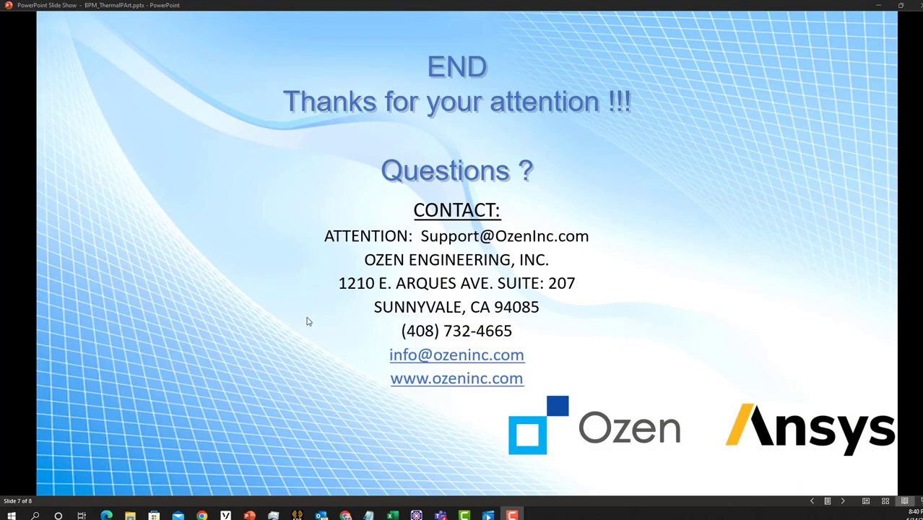